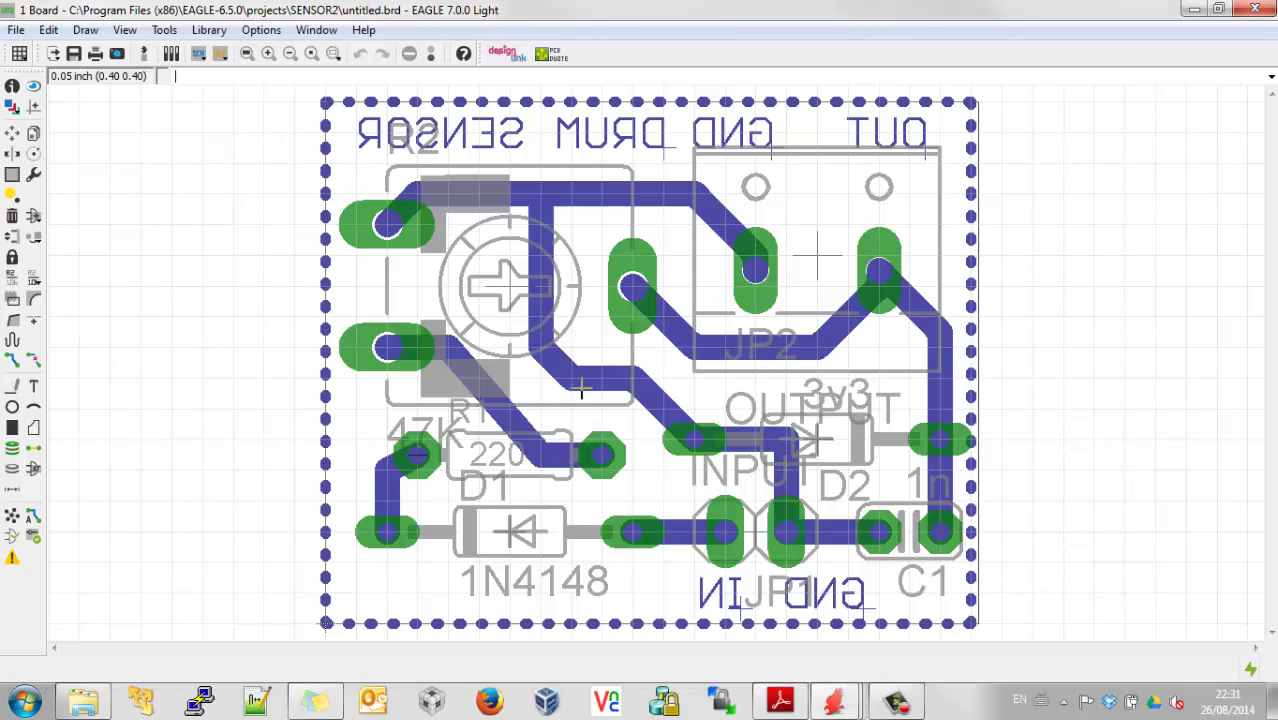
- Set the board grid size to 1 mm
scroll(585, 430, "down", 3)
scroll(560, 426, "down", 1)
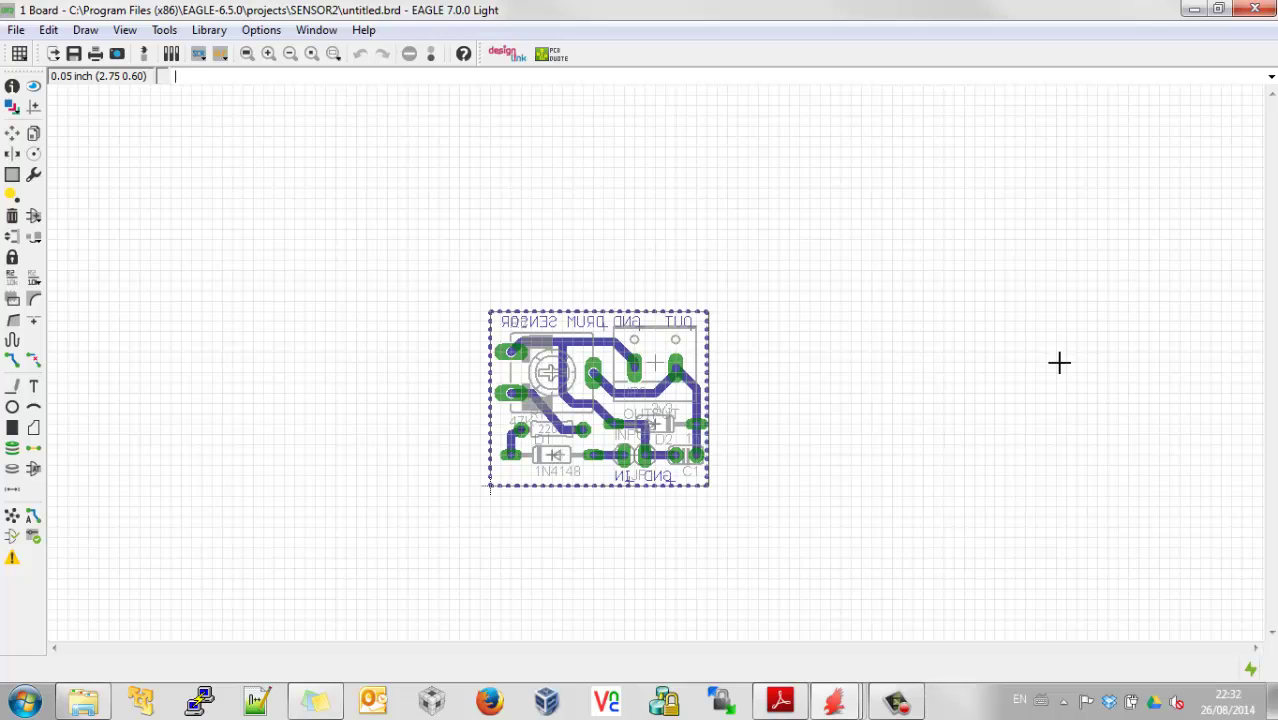
scroll(245, 590, "down", 2)
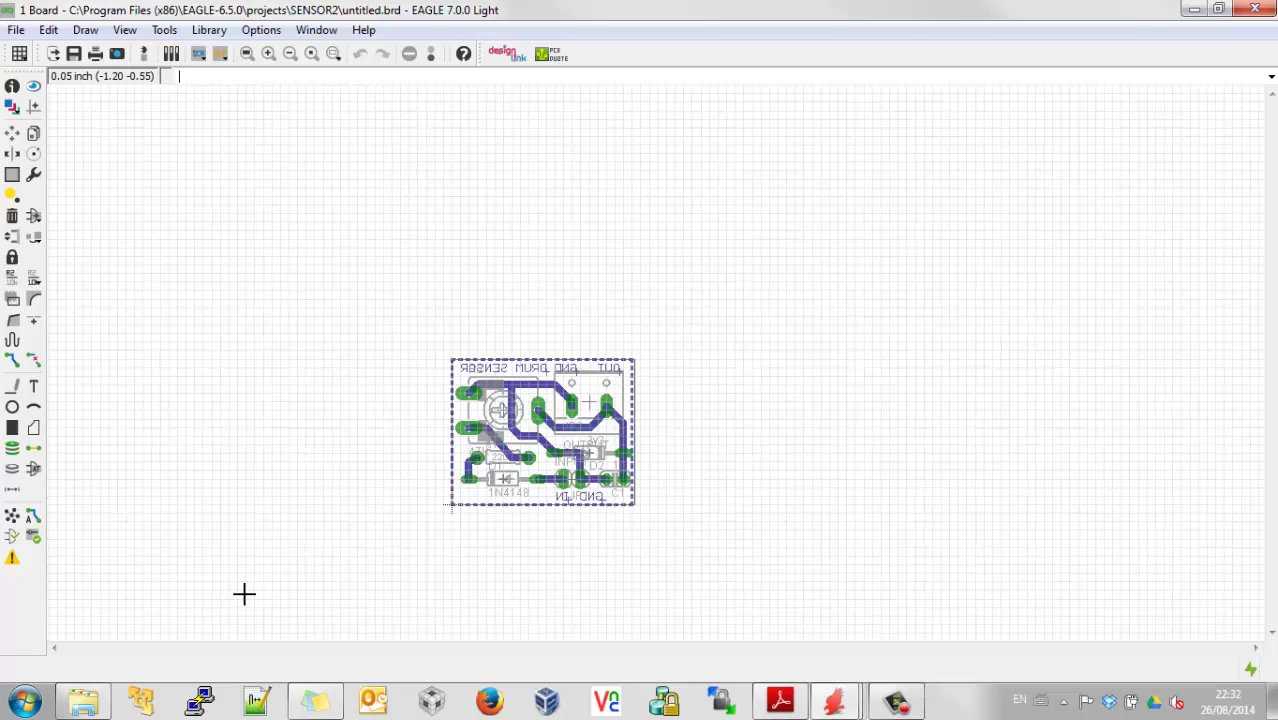
left_click(19, 53)
left_click(208, 103)
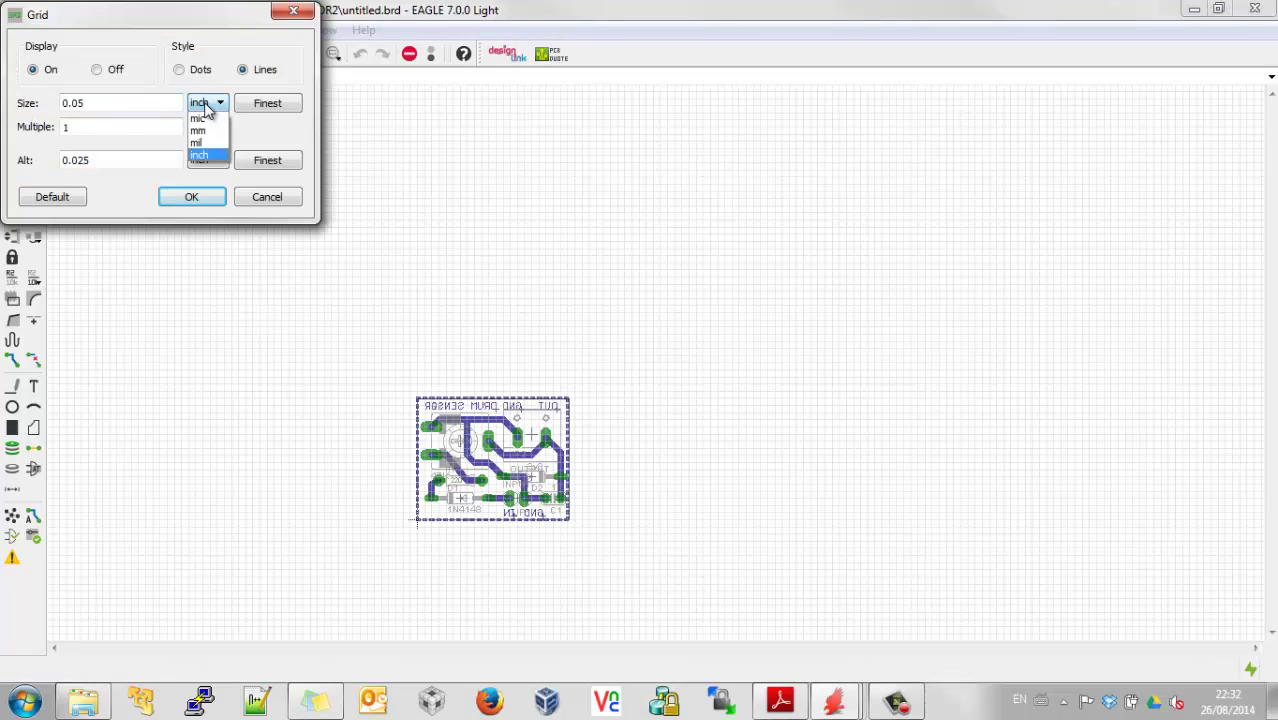
left_click(201, 133)
left_click_drag(97, 105, 33, 106)
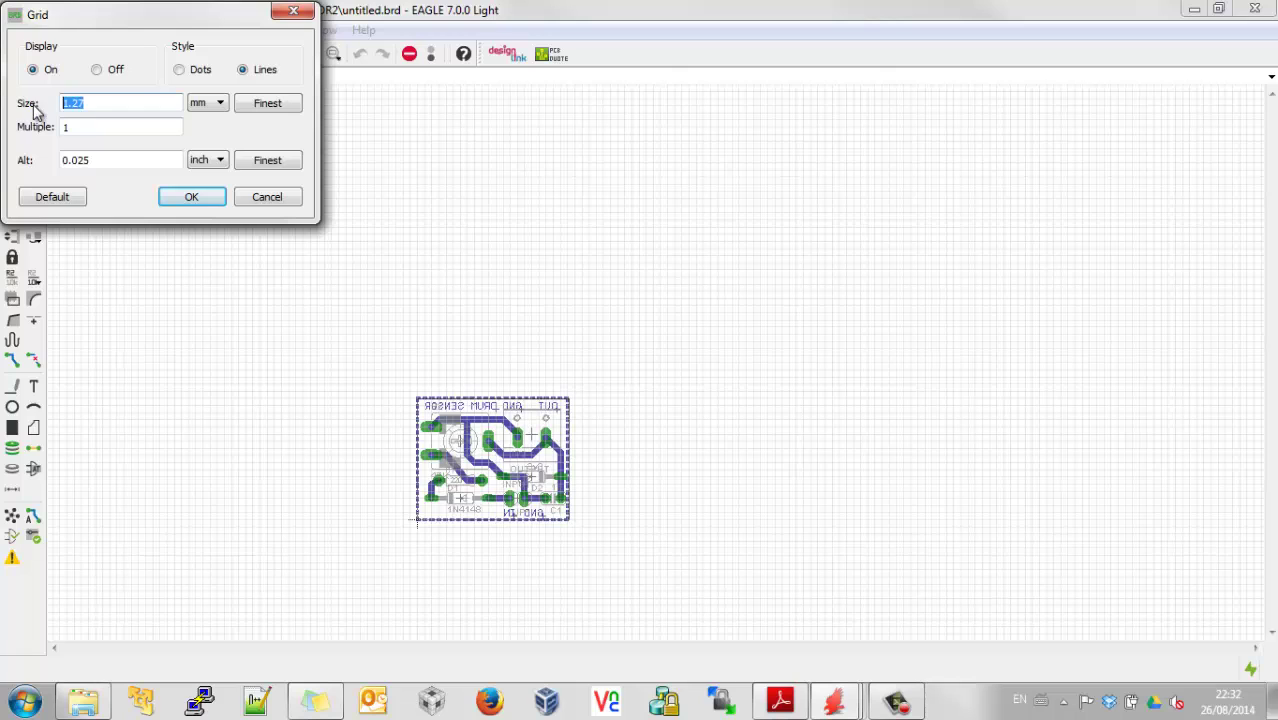
type("1")
left_click(184, 197)
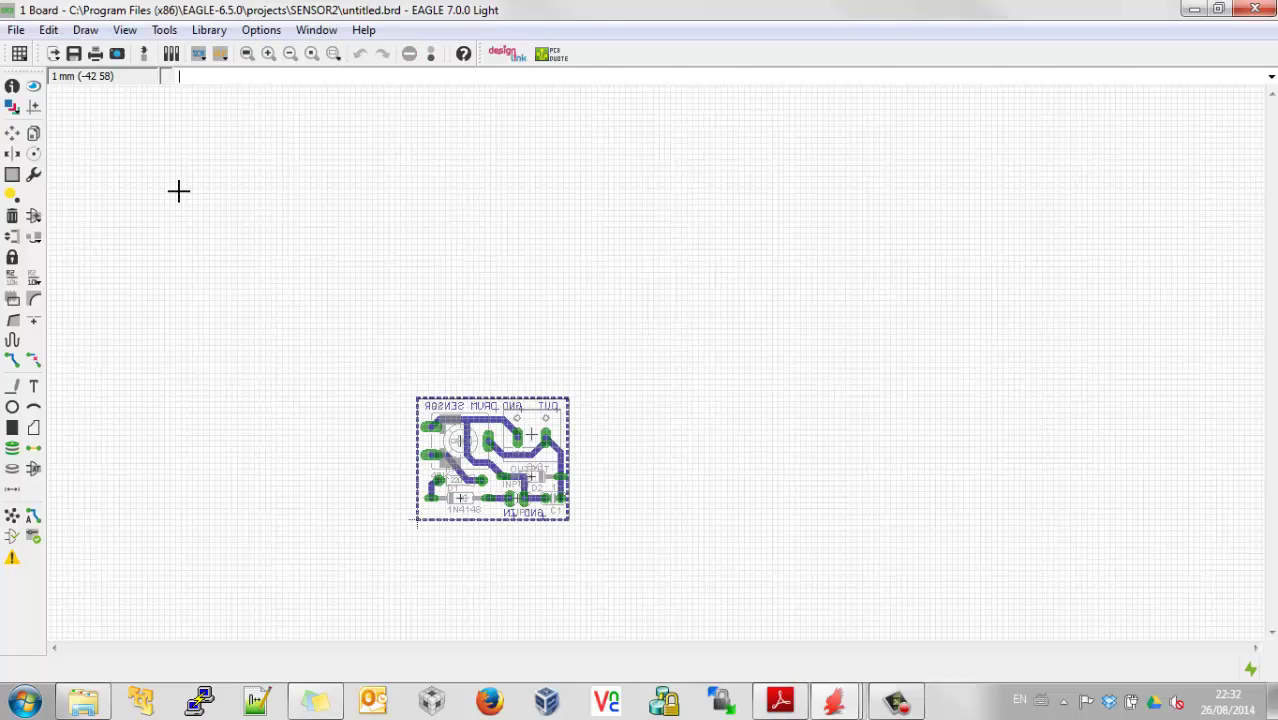
- Dimension the board's height beside its left edge, placing the dimension on layer 20 Dimension
scroll(418, 516, "down", 1)
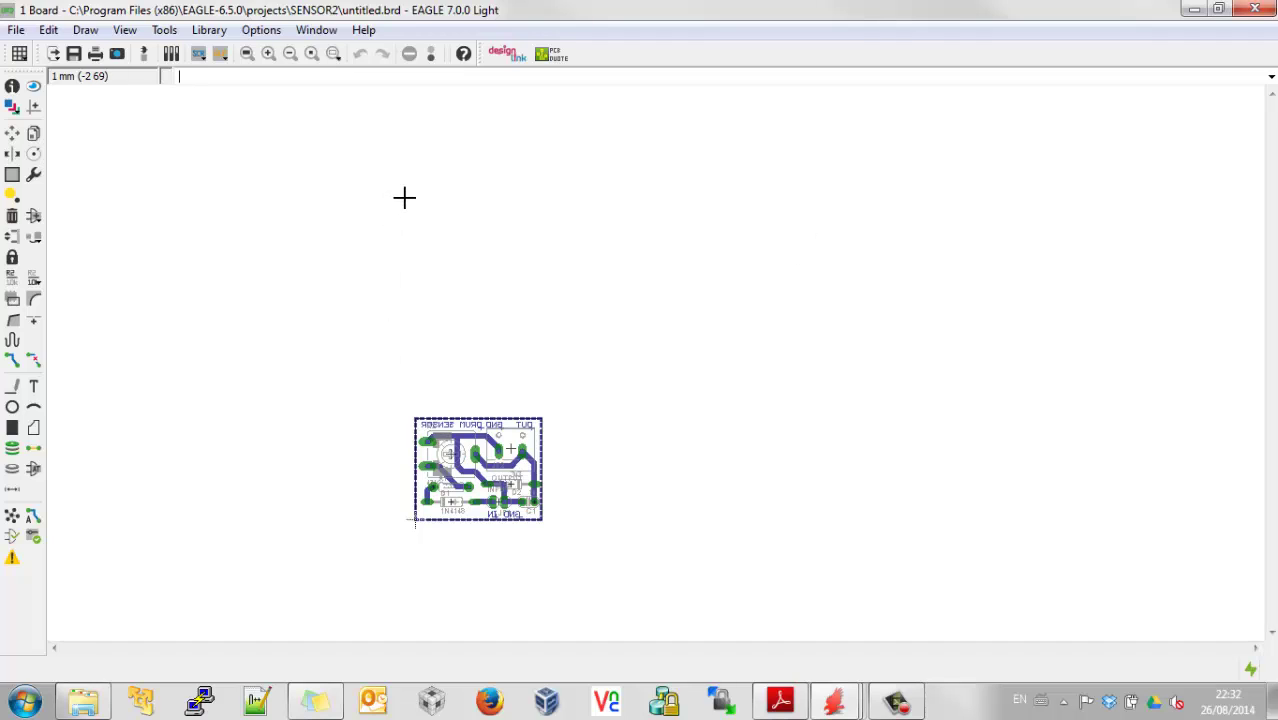
scroll(403, 186, "up", 1)
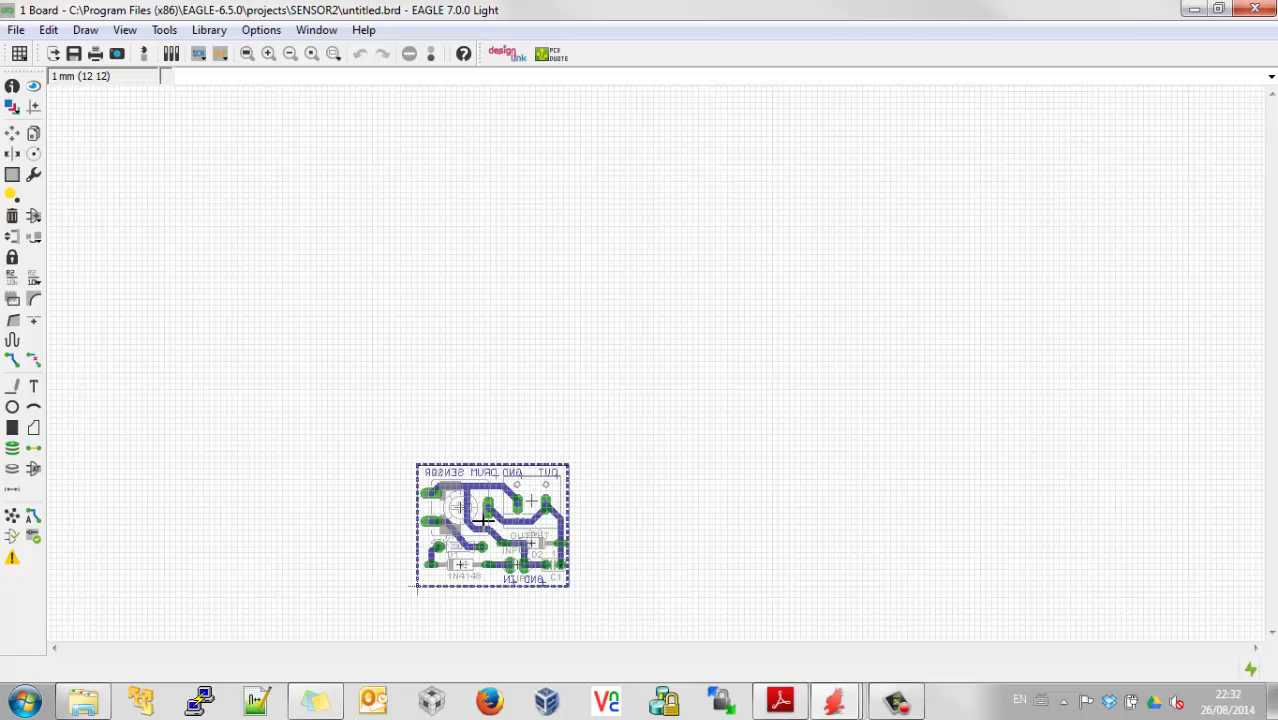
scroll(477, 622, "up", 2)
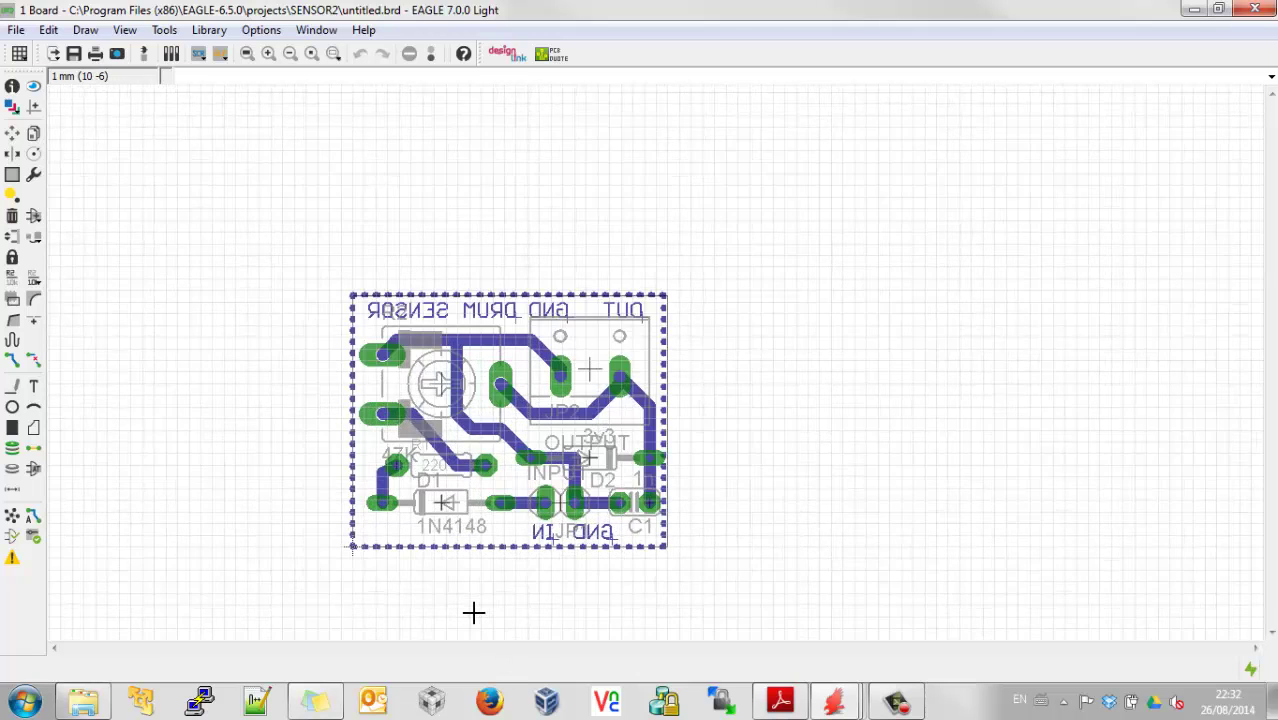
scroll(474, 612, "up", 2)
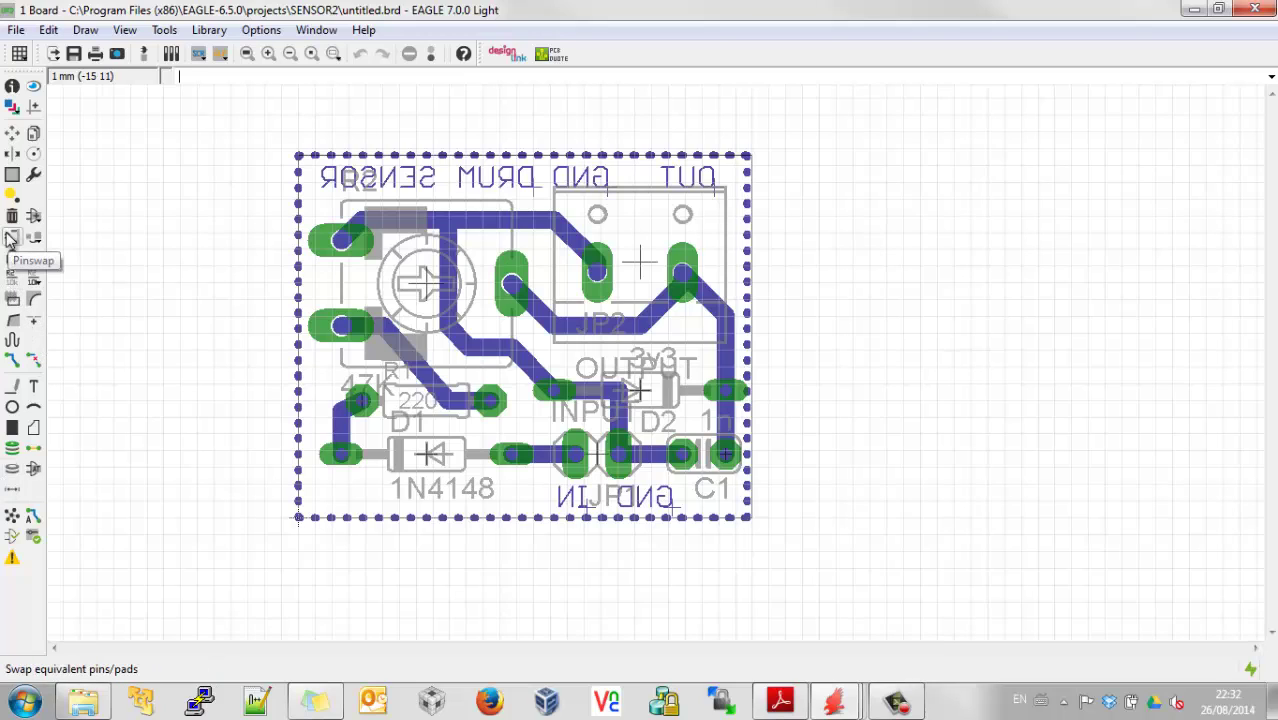
left_click(12, 489)
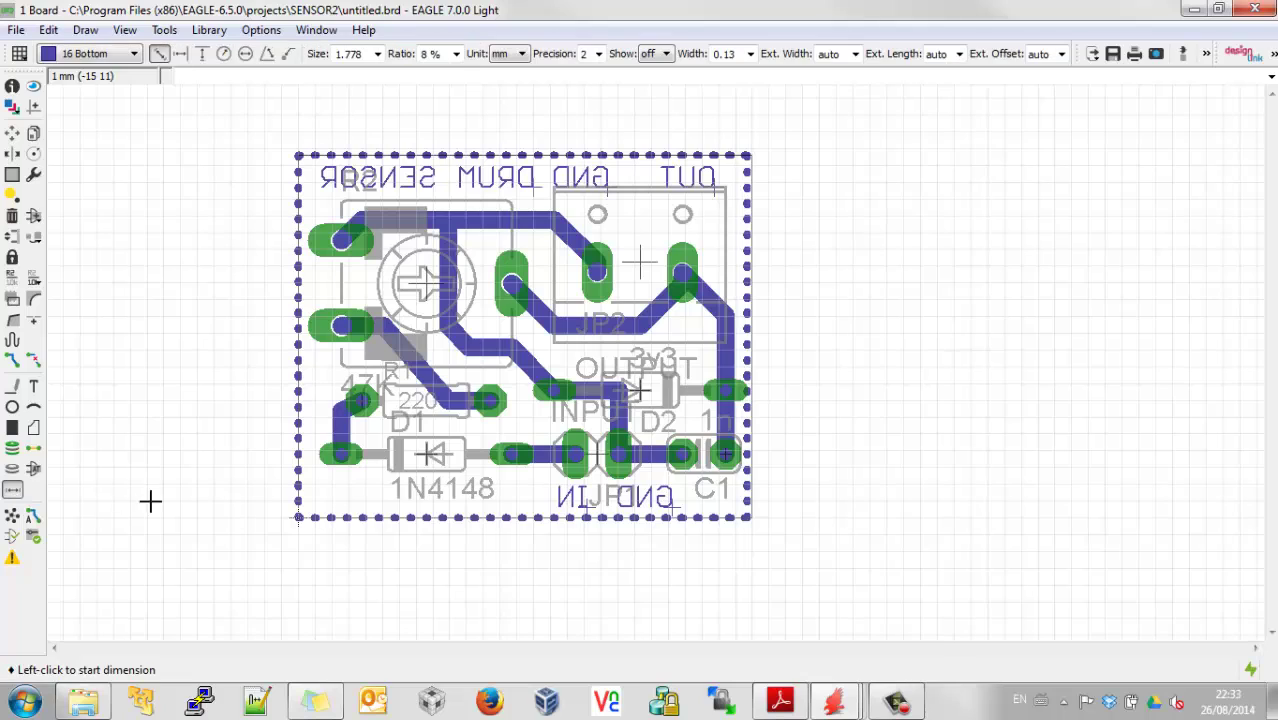
left_click(297, 517)
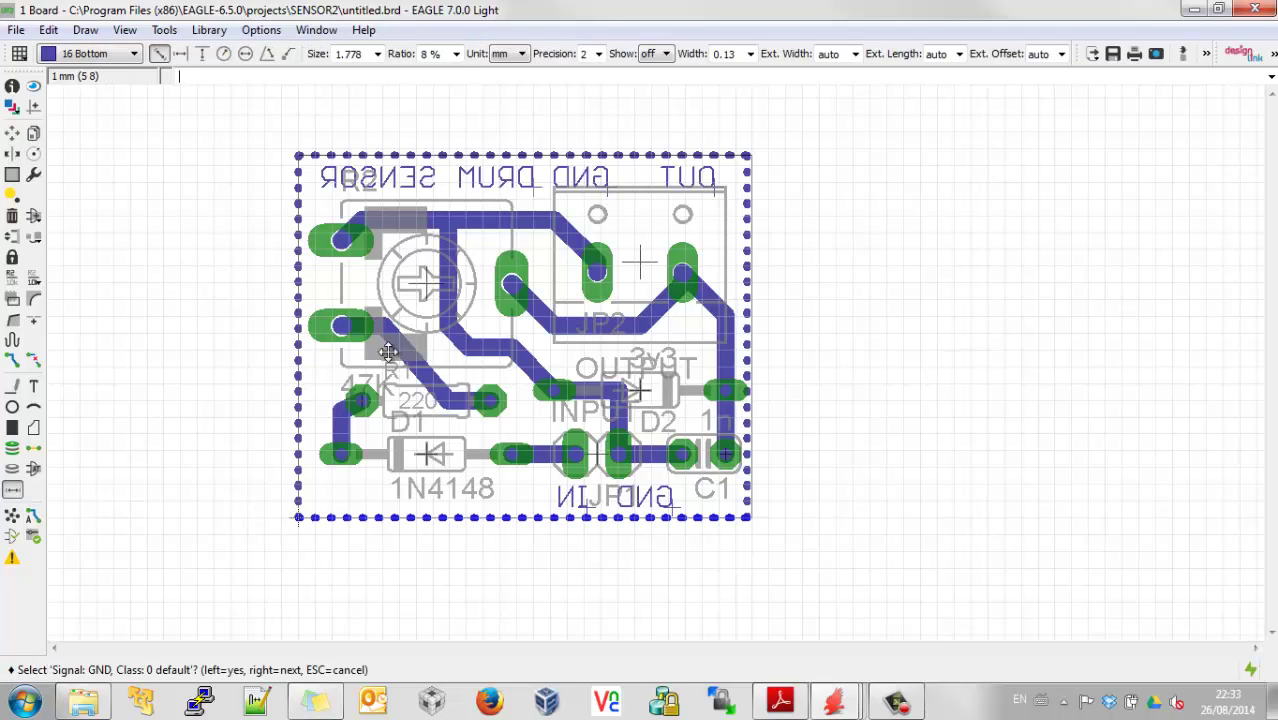
left_click(297, 155)
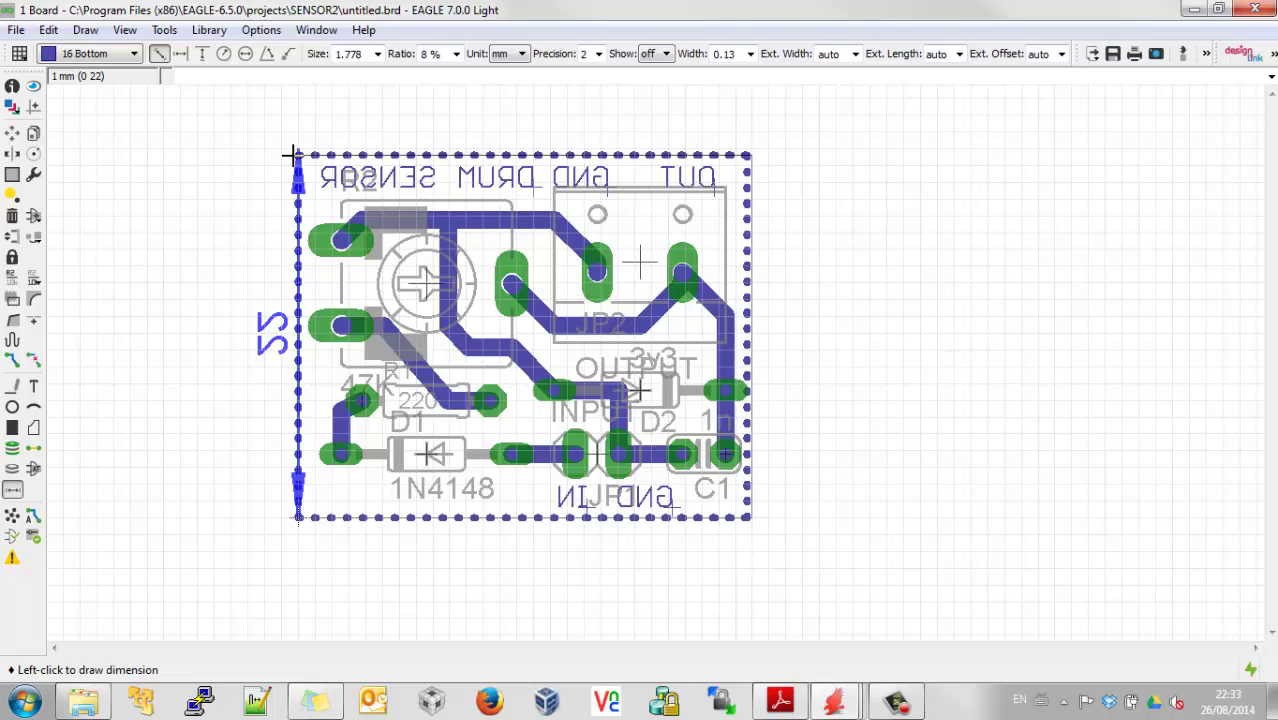
left_click(134, 53)
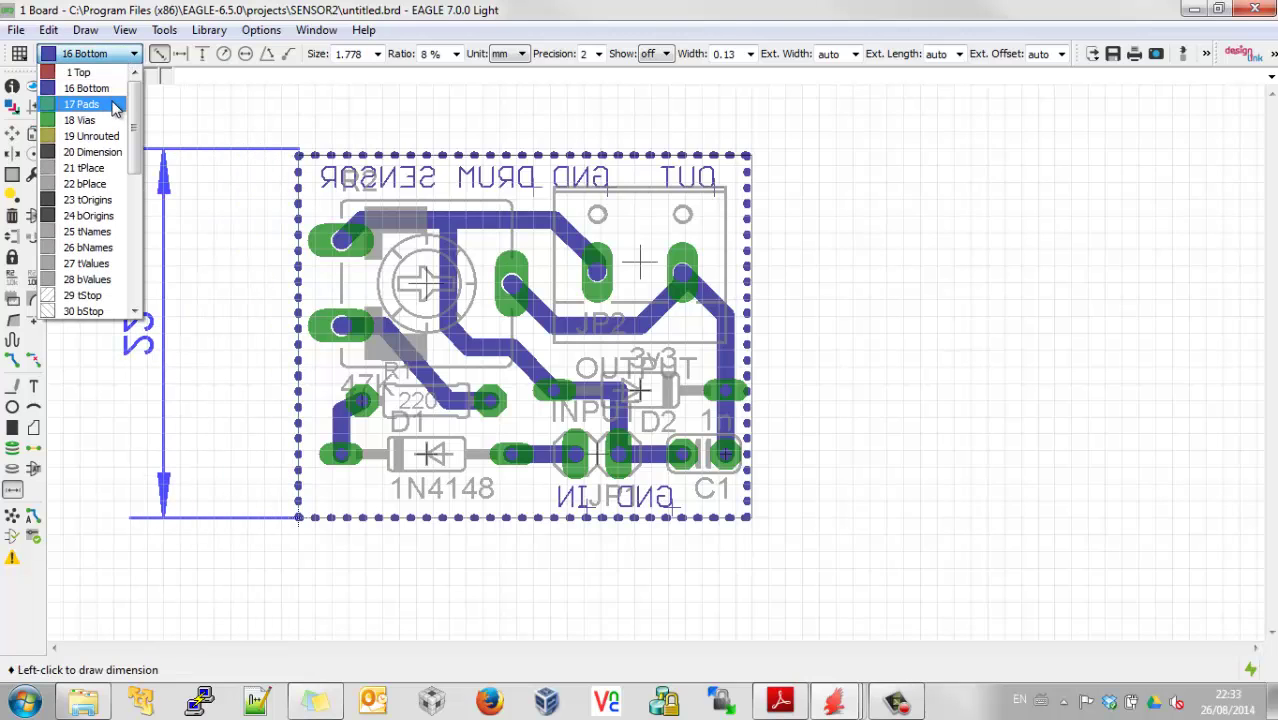
left_click(92, 152)
scroll(112, 150, "up", 1)
left_click(222, 202)
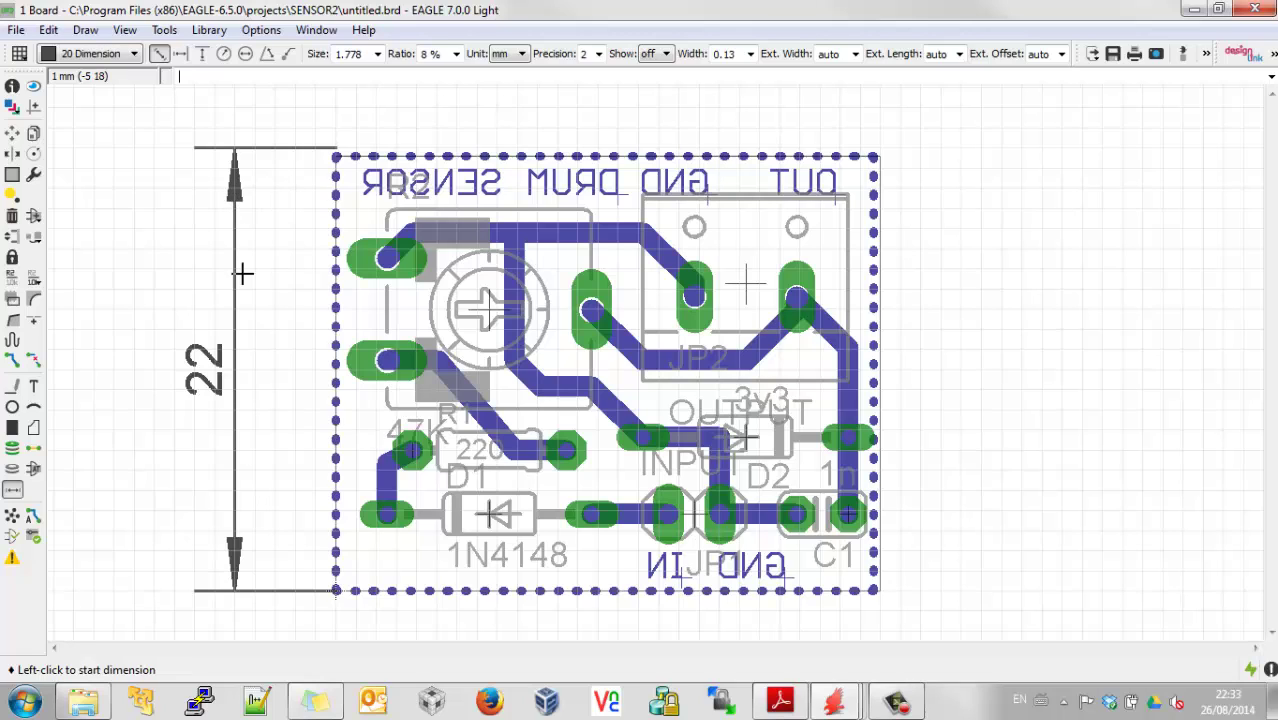
- Dimension the board's width below its lower edge on the Dimension layer
left_click(335, 591)
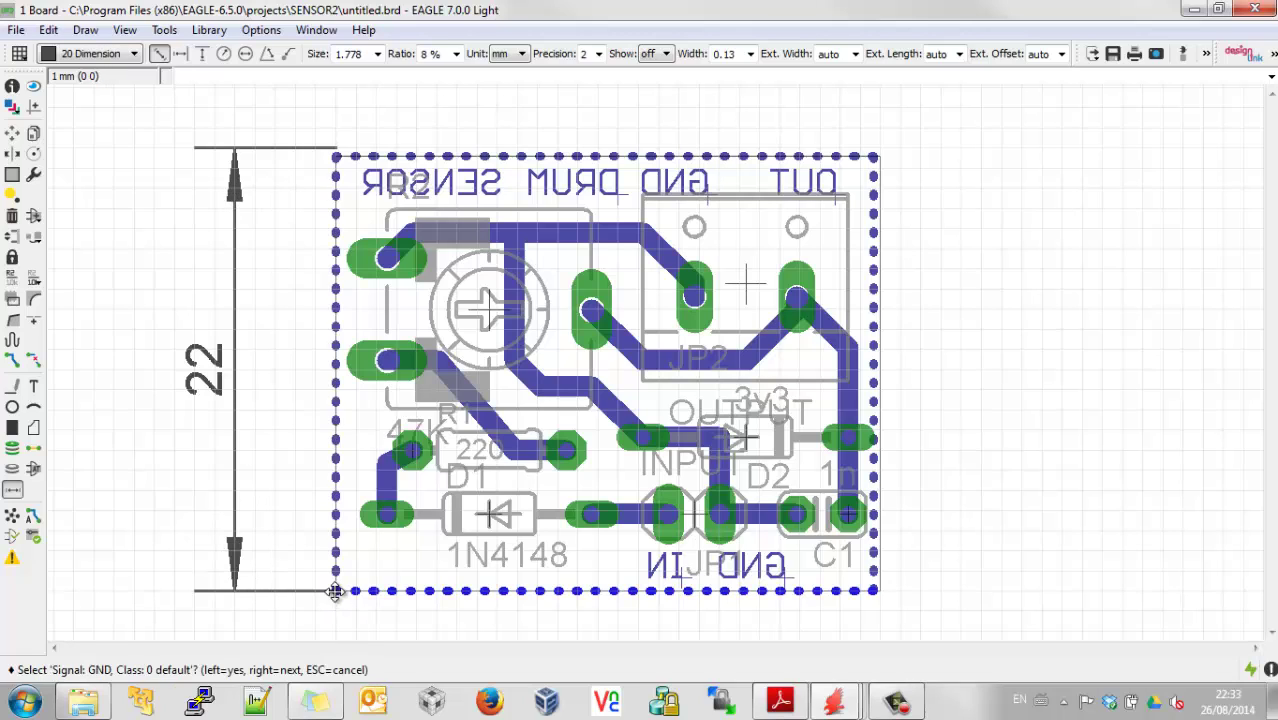
left_click(857, 592)
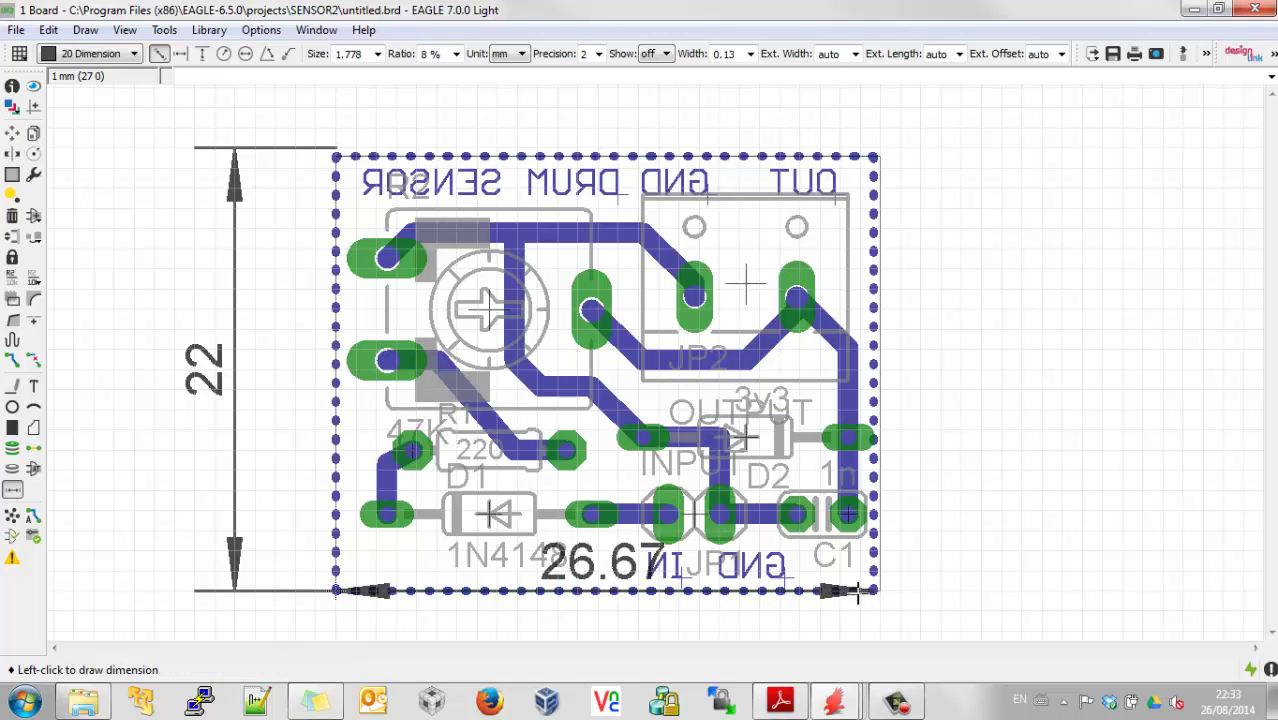
left_click(884, 590)
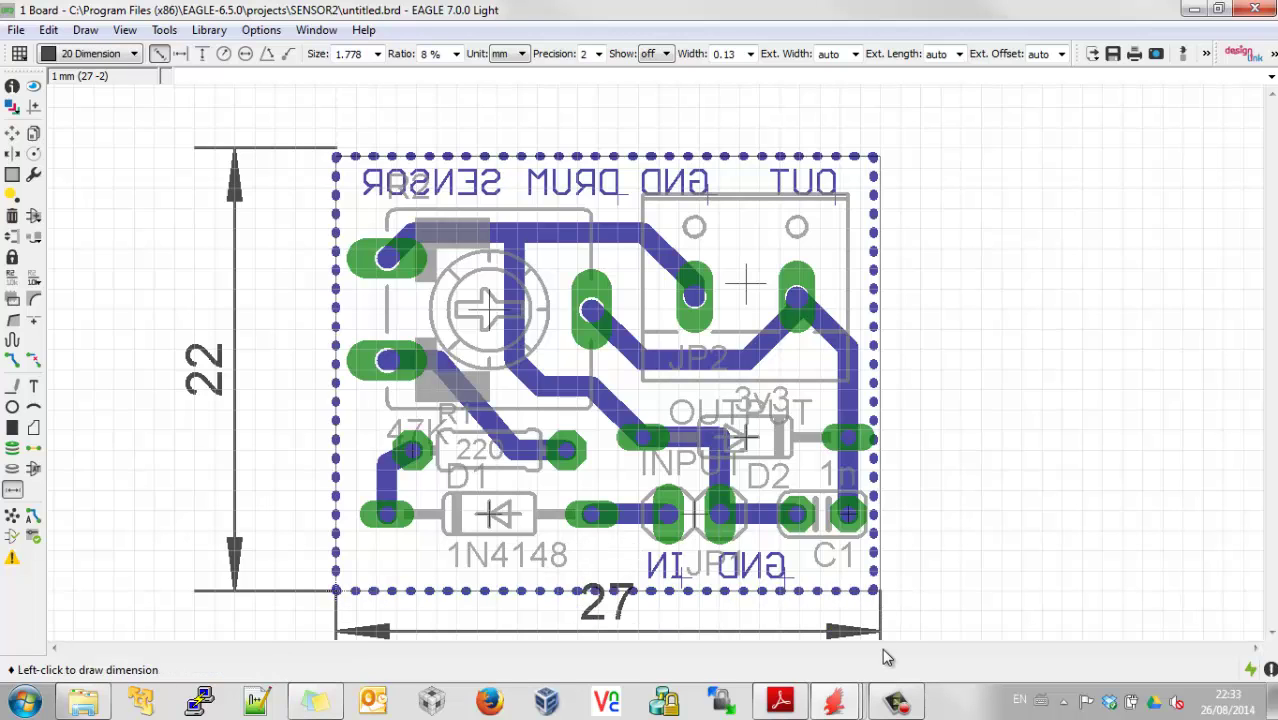
- Undo the height and width dimensions on the board
scroll(880, 648, "down", 2)
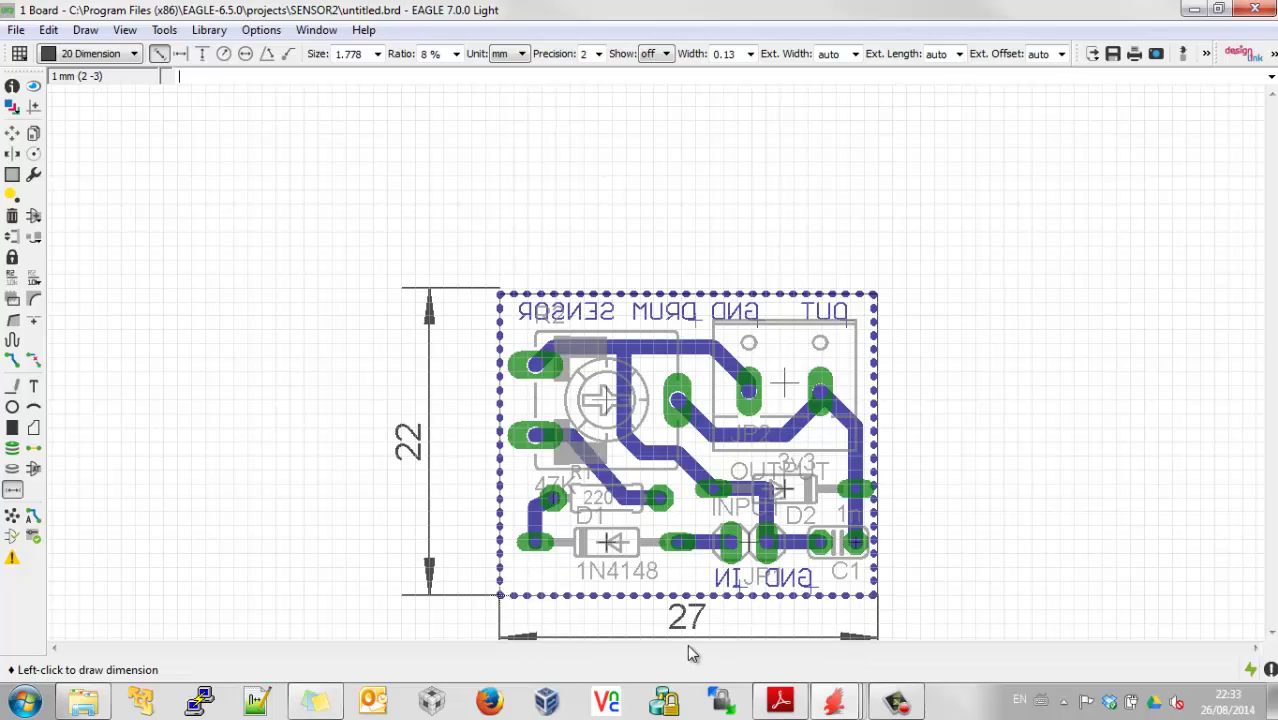
key("Escape")
key("ctrl+z")
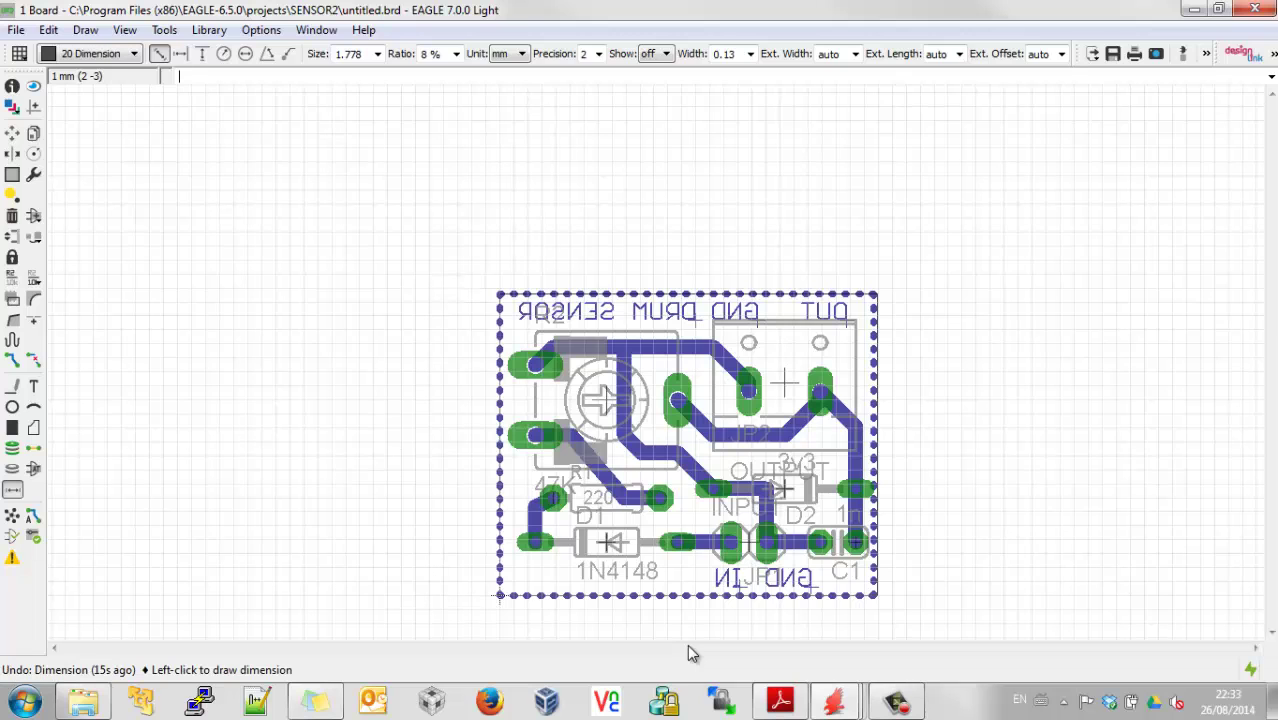
scroll(255, 468, "down", 1)
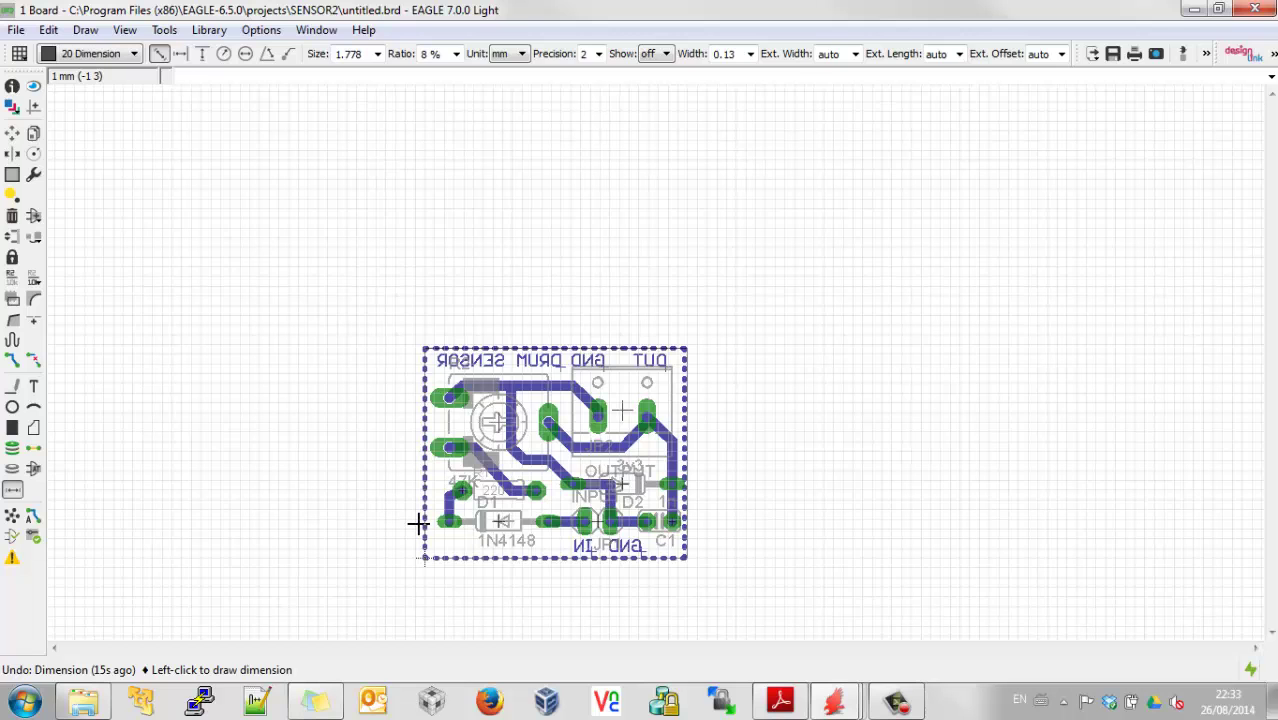
scroll(418, 523, "down", 2)
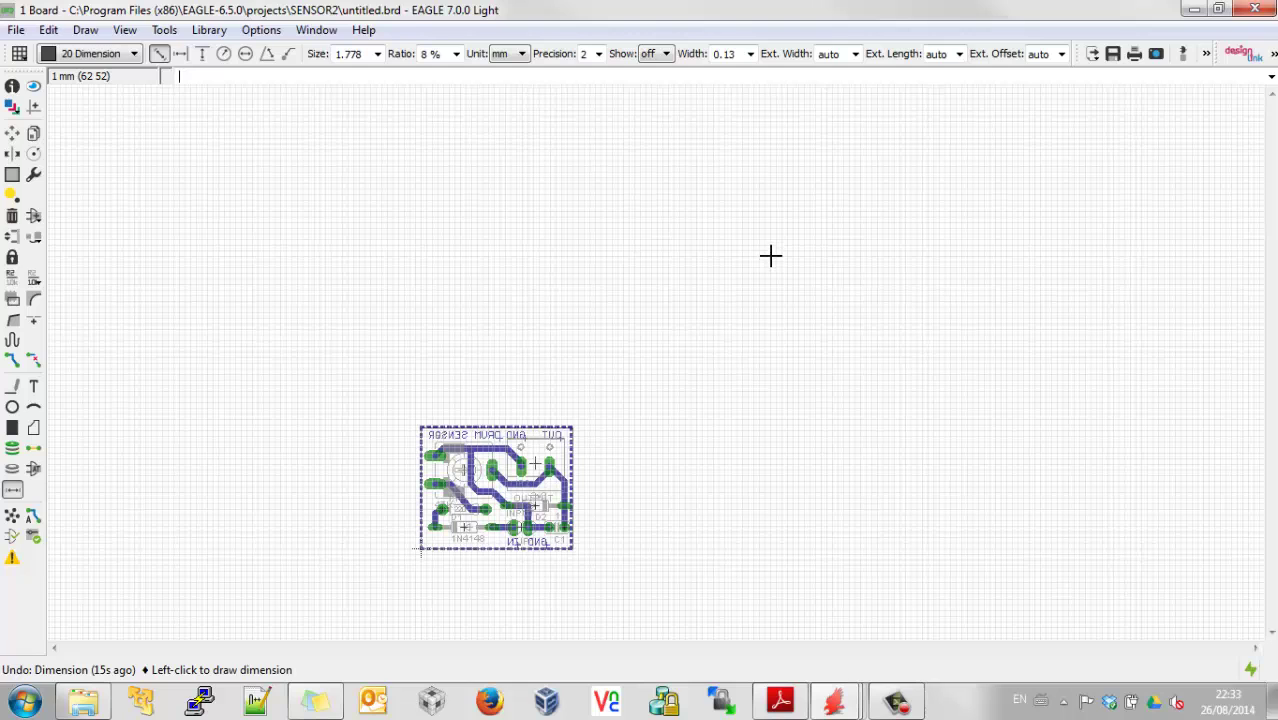
scroll(470, 504, "up", 1)
scroll(308, 354, "down", 2)
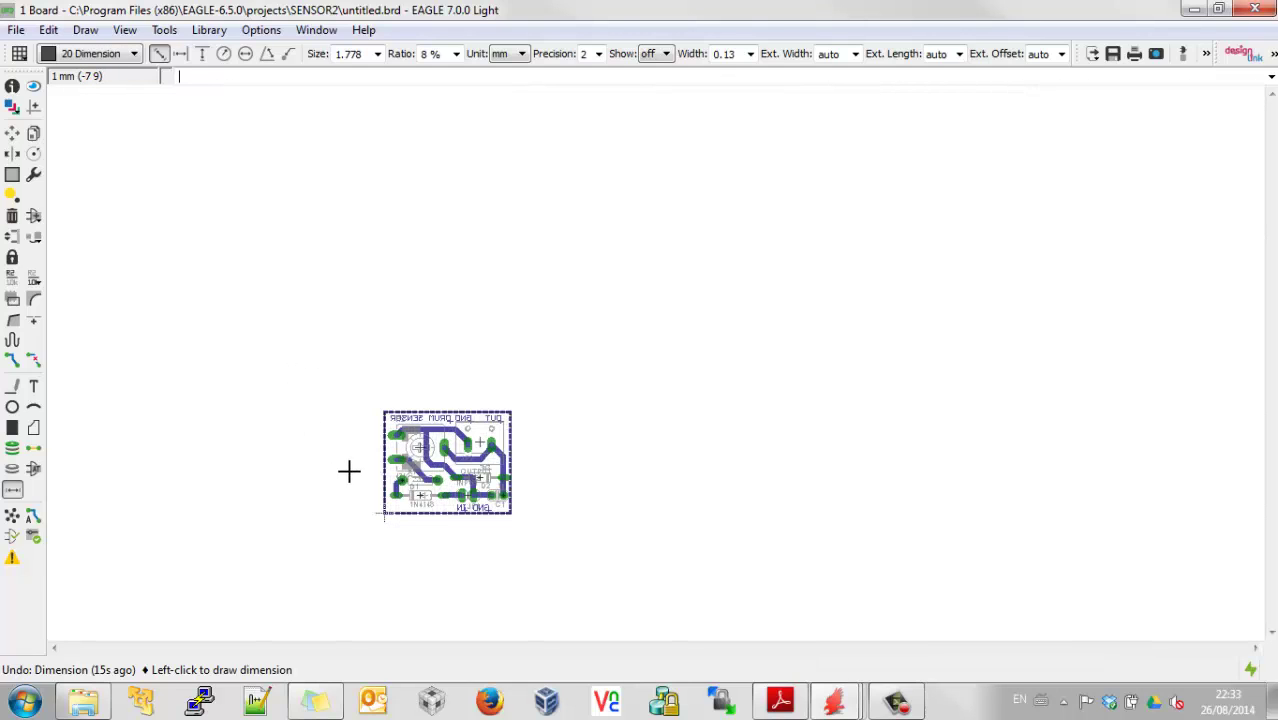
scroll(361, 553, "up", 1)
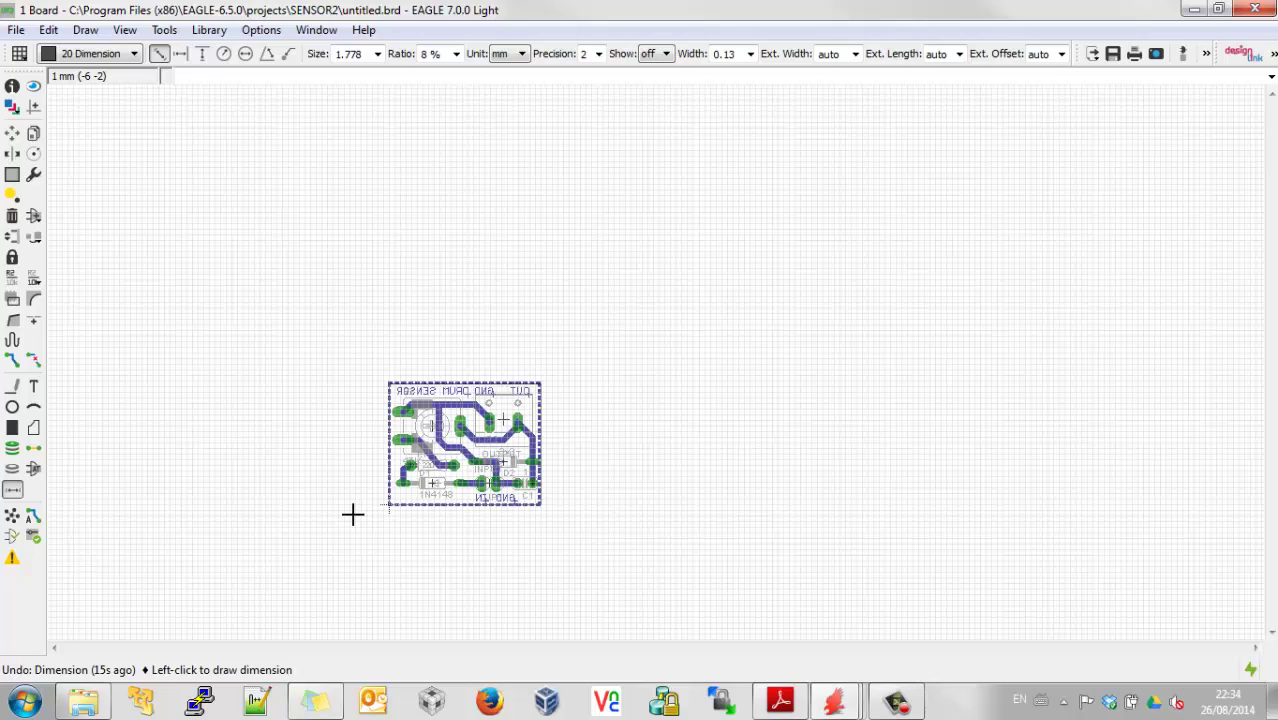
- Turn on the display of all board layers
left_click(12, 108)
left_click(156, 588)
left_click(83, 622)
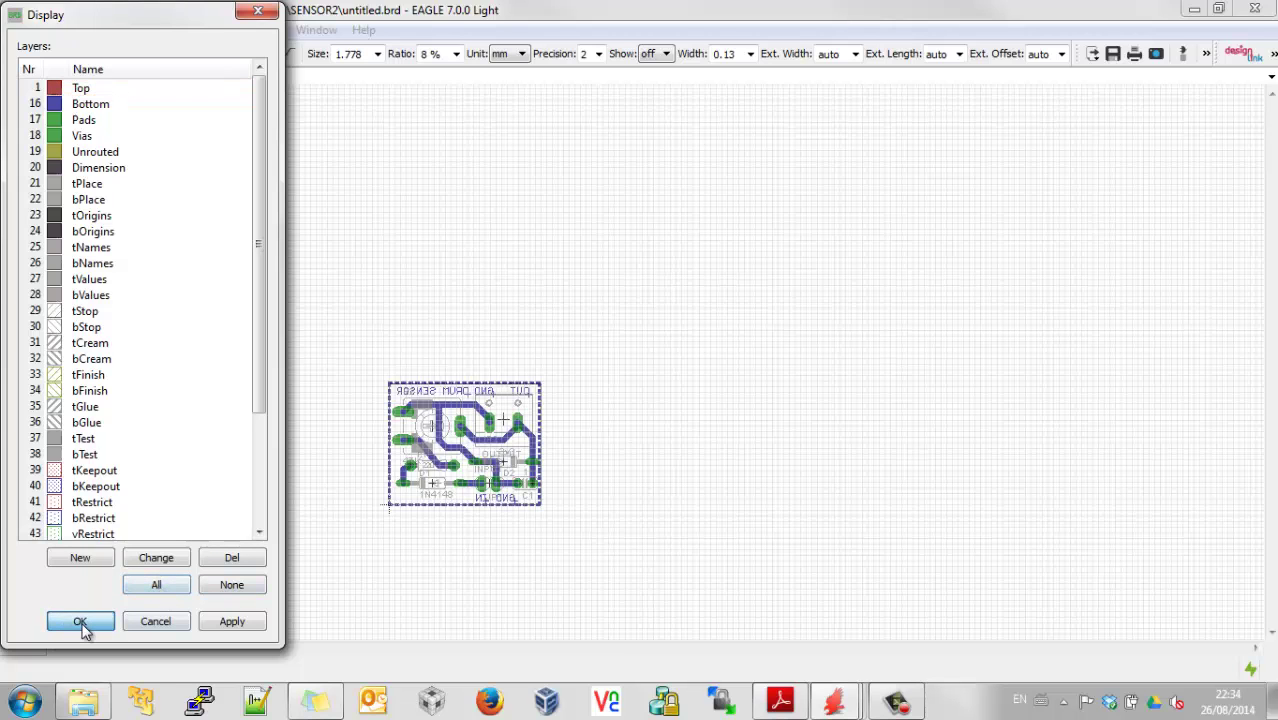
scroll(453, 512, "up", 3)
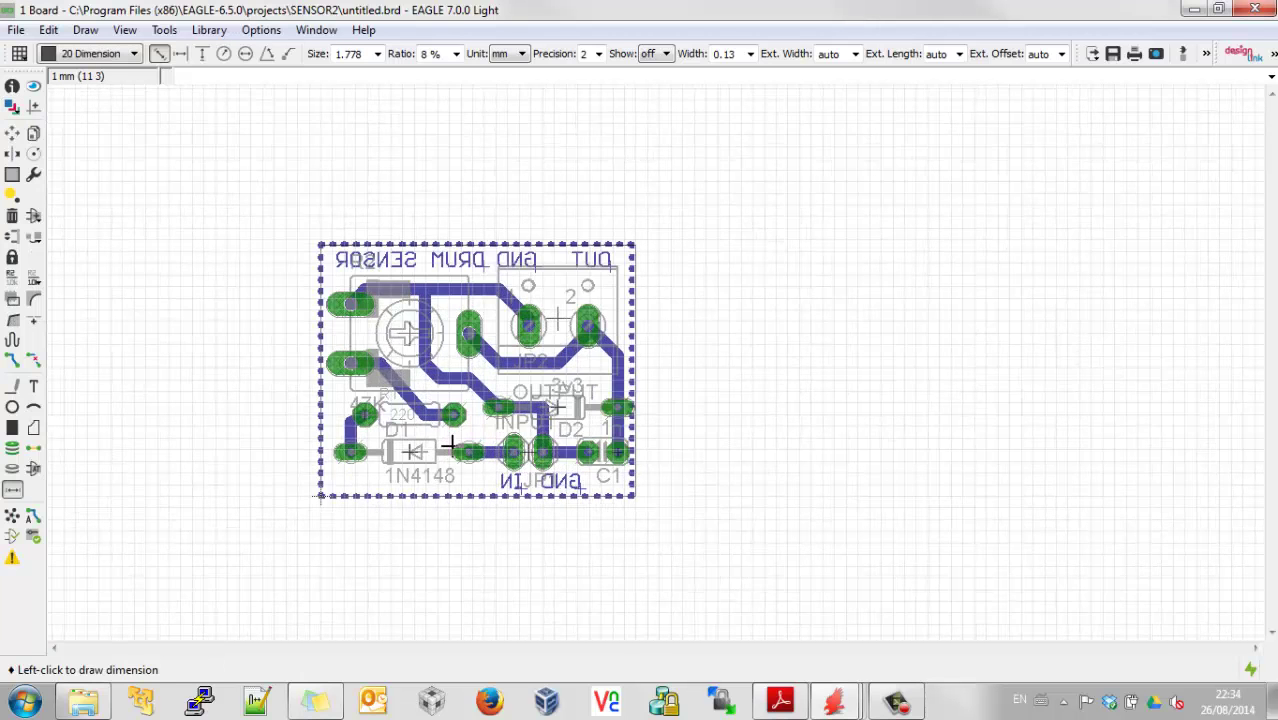
scroll(349, 389, "up", 3)
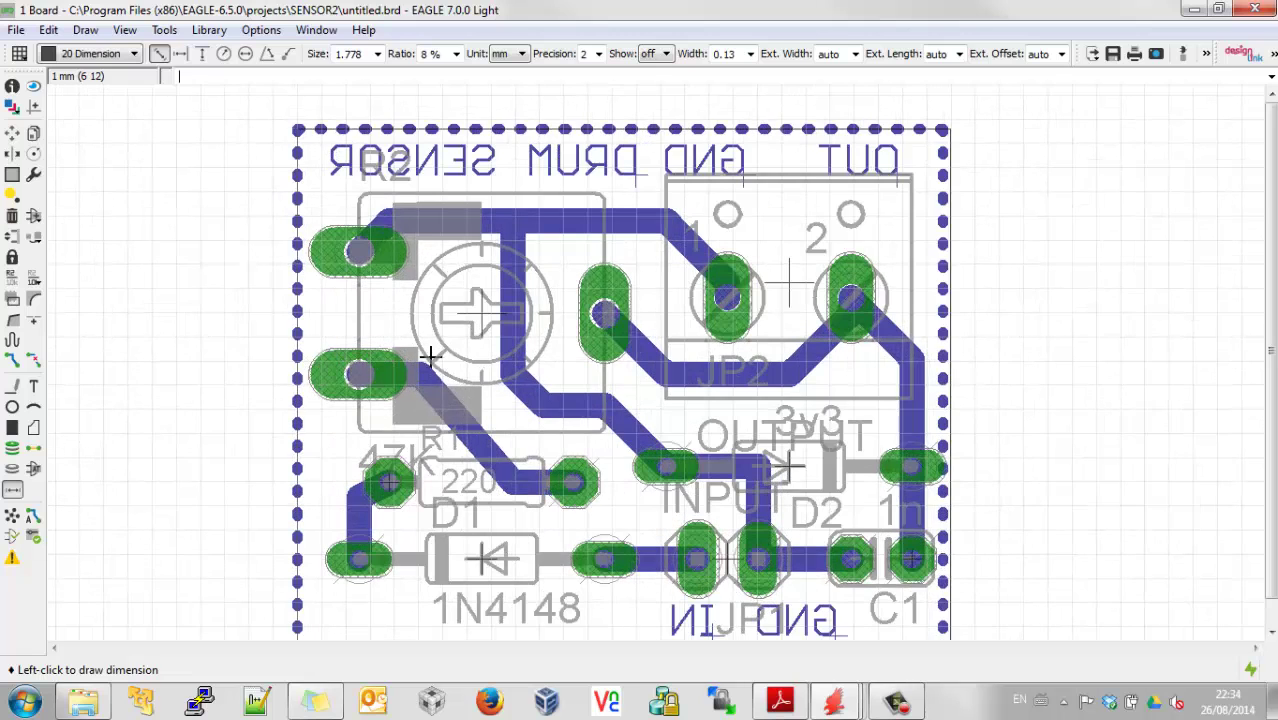
scroll(400, 368, "down", 2)
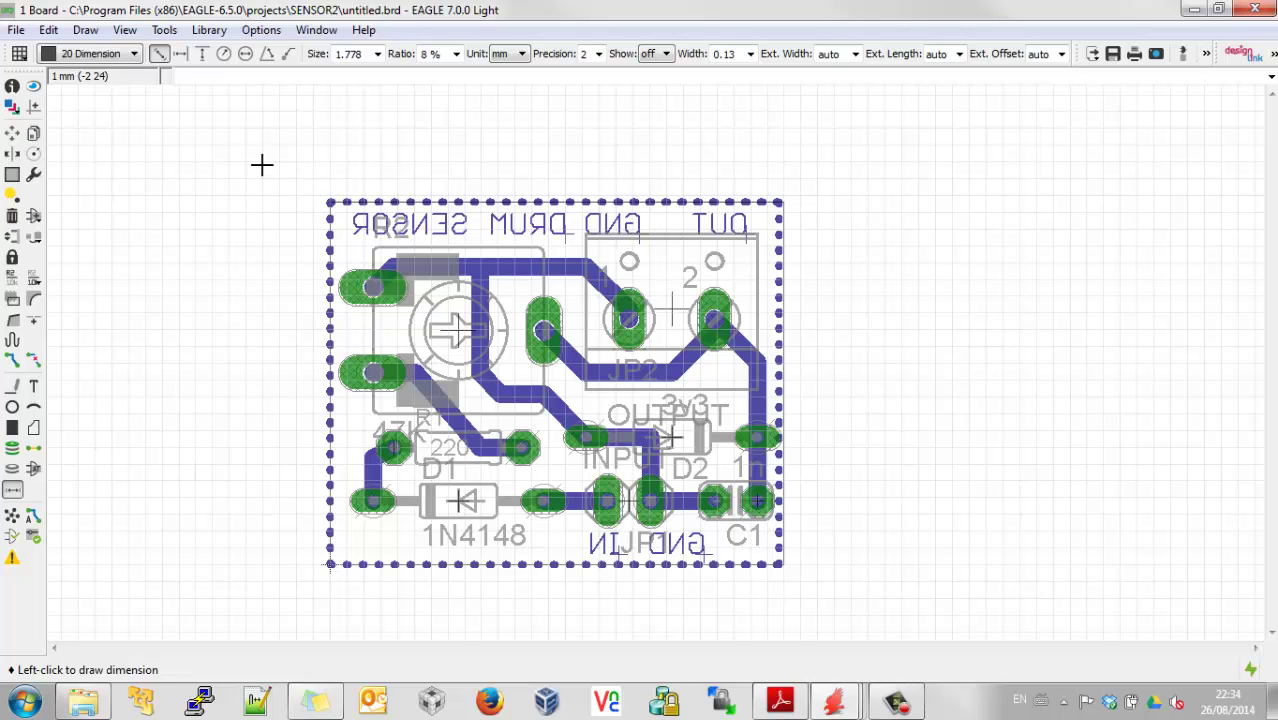
- Run the user language program panelize.ulp from the EAGLE-7.0.0 ulp folder
left_click(16, 31)
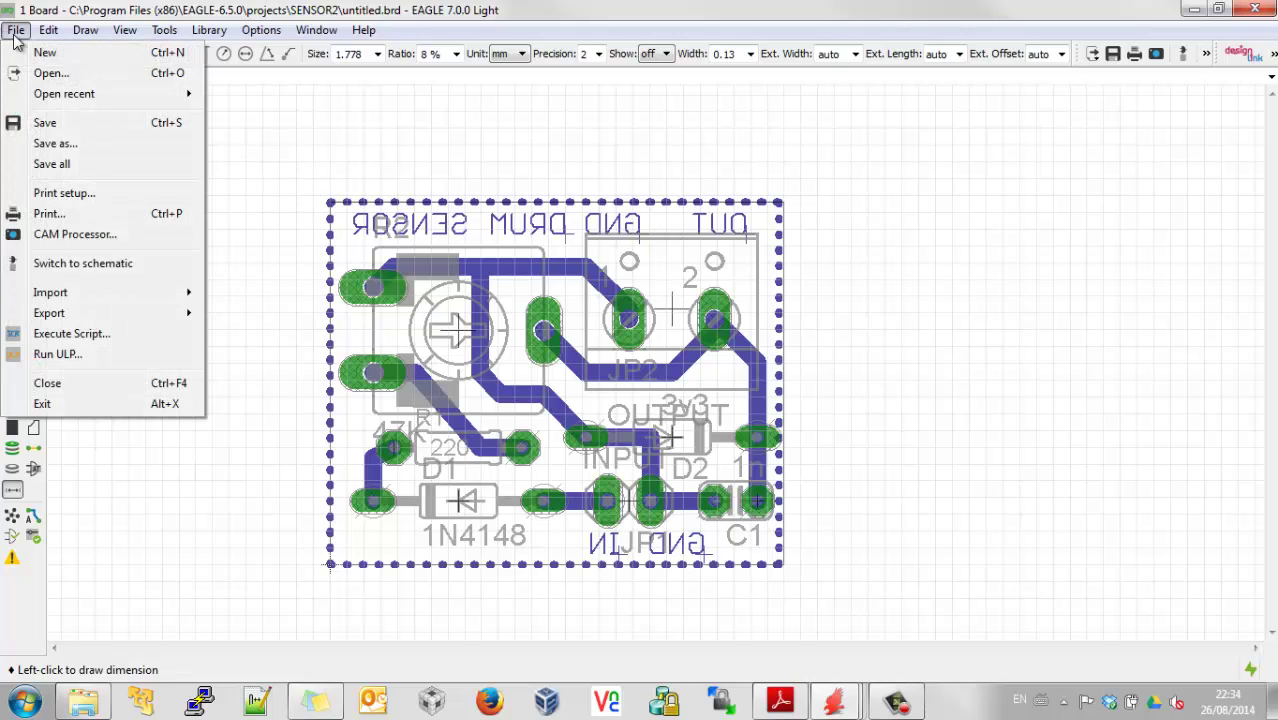
left_click(60, 355)
left_click(442, 365)
scroll(465, 400, "down", 20)
scroll(466, 392, "down", 15)
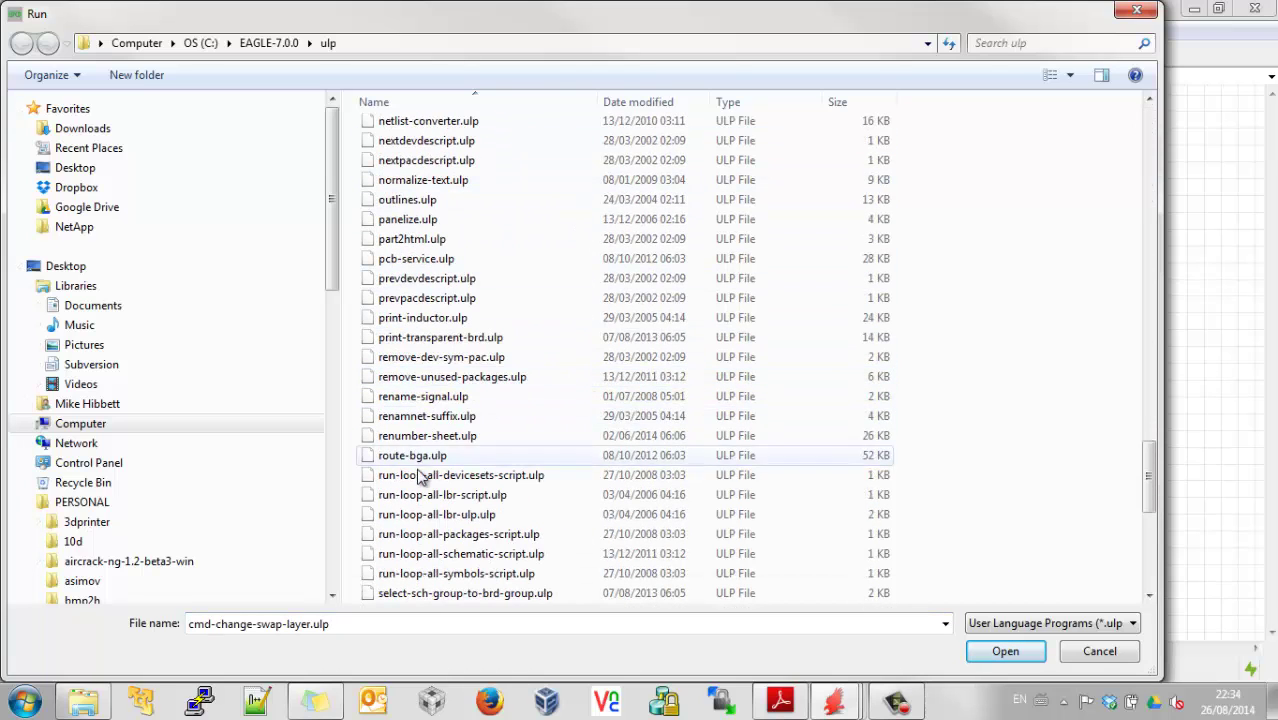
left_click(406, 221)
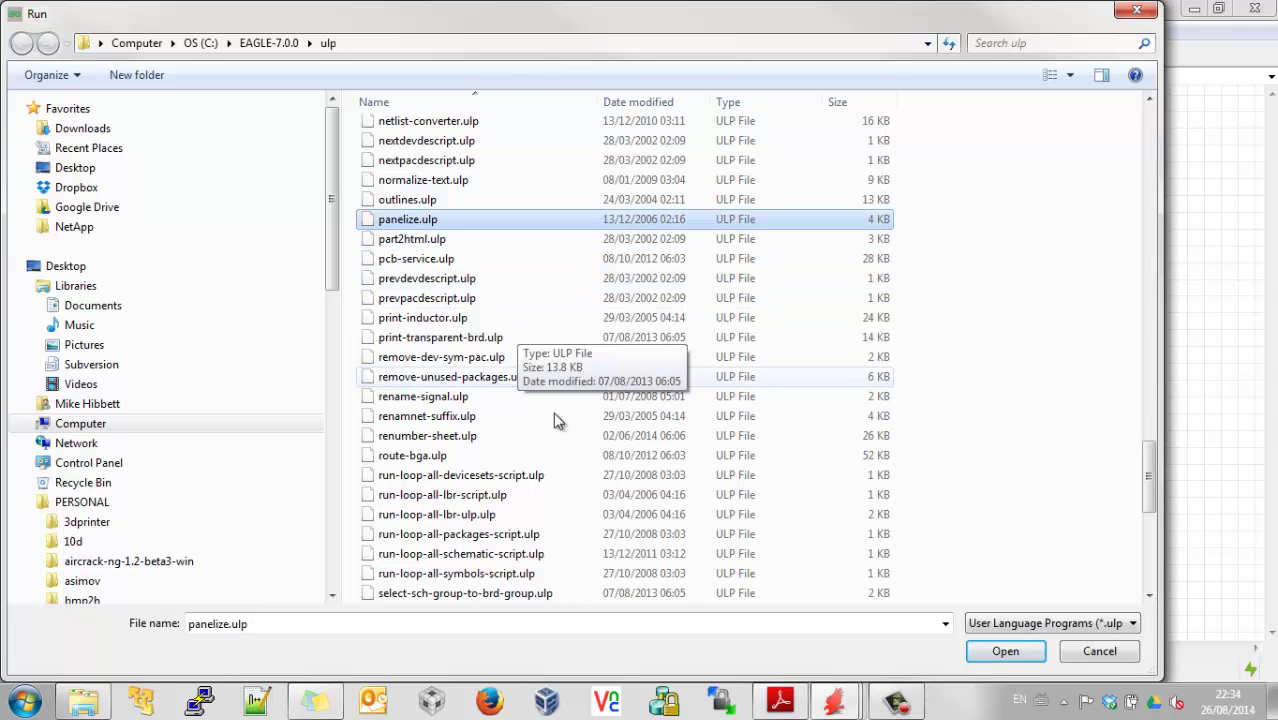
left_click(1005, 651)
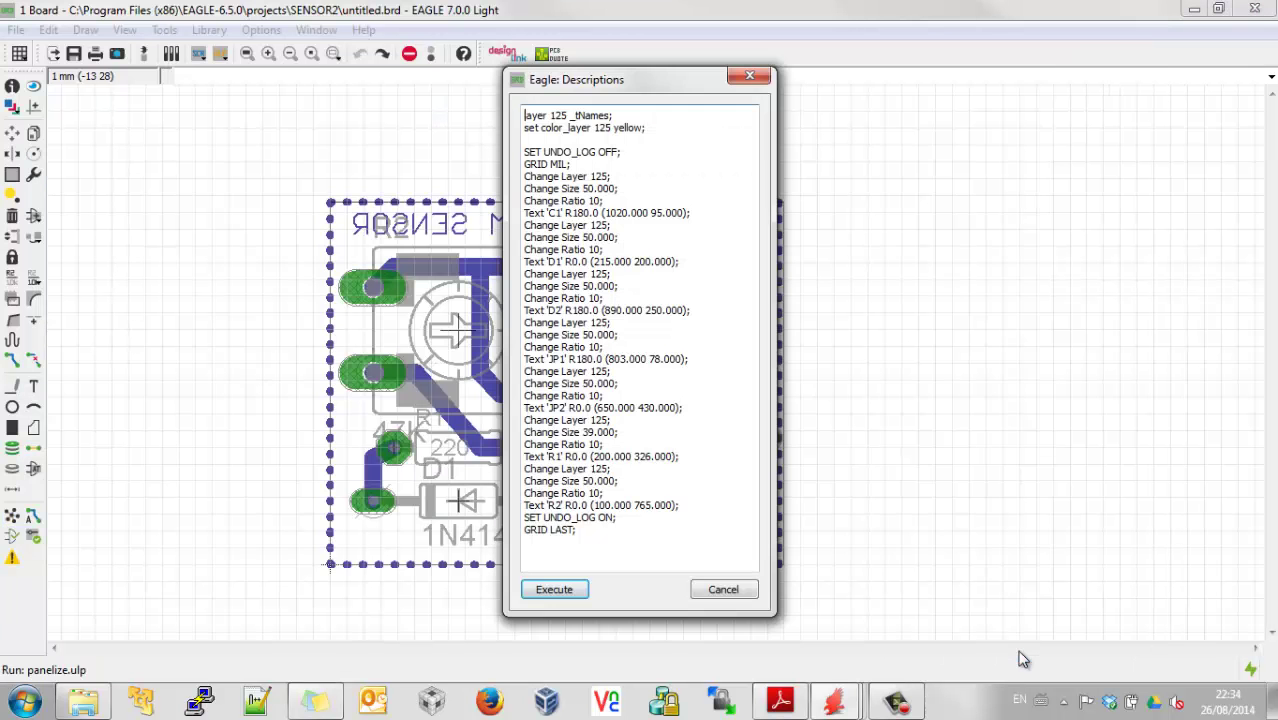
- Examine the generated script beside the board, including its layer 125 _tNames definition and the text command for C1
left_click_drag(637, 83, 948, 93)
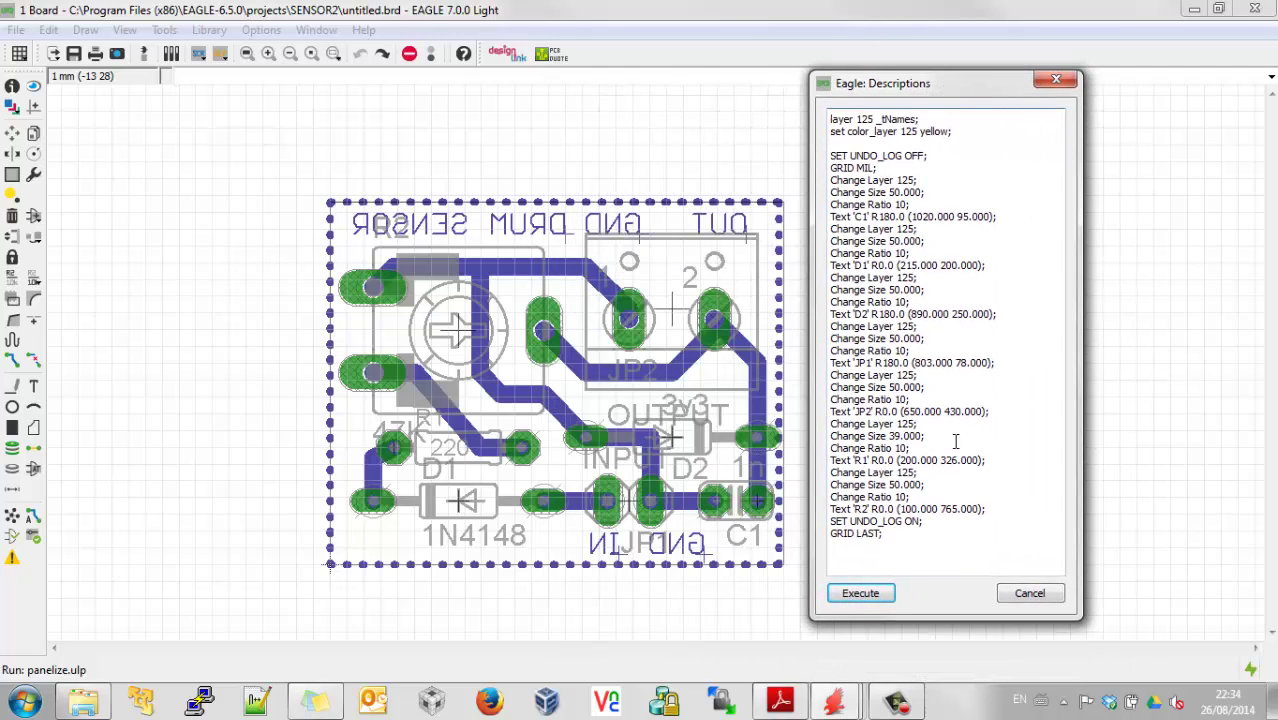
left_click_drag(837, 119, 878, 120)
left_click_drag(877, 122, 932, 120)
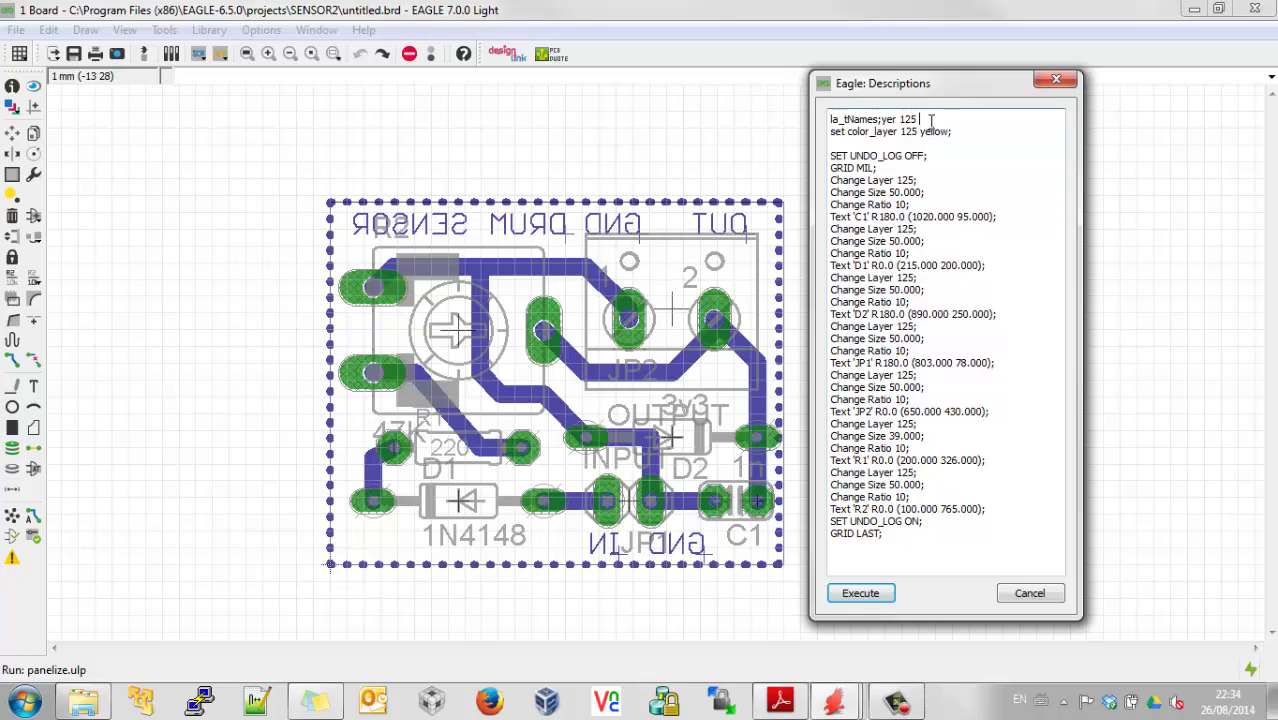
key("ctrl+z")
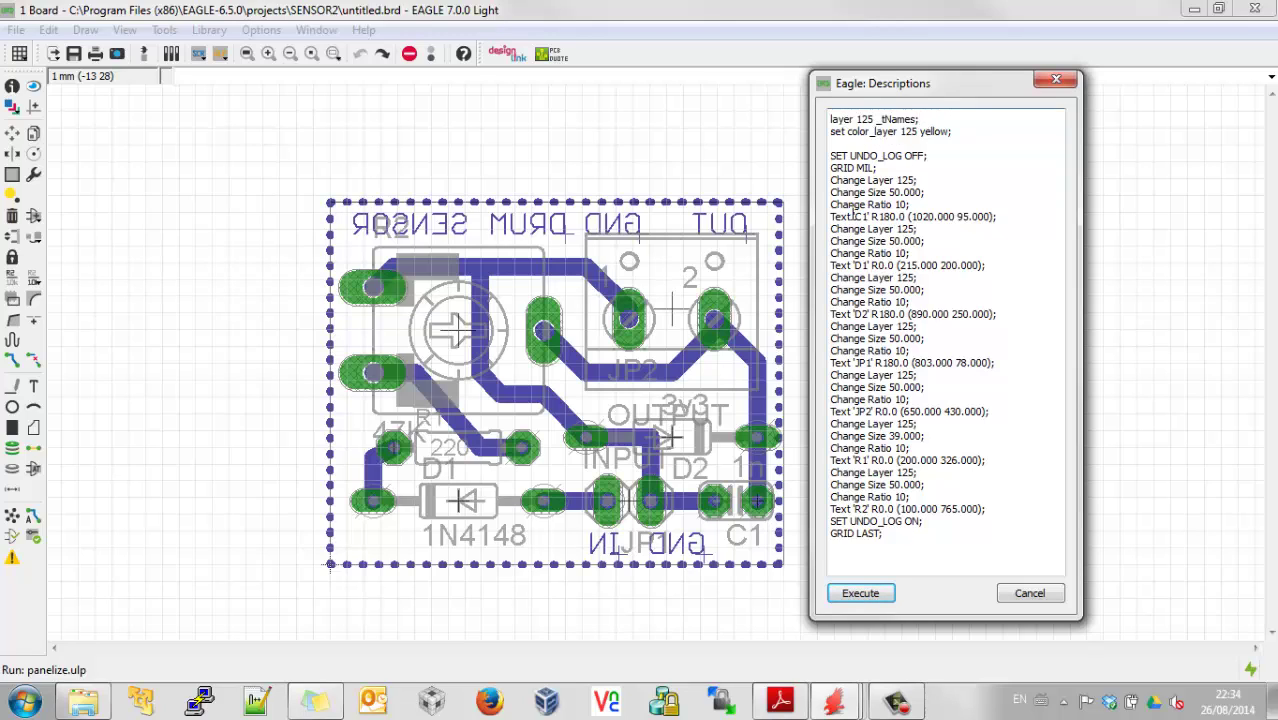
left_click_drag(829, 217, 927, 222)
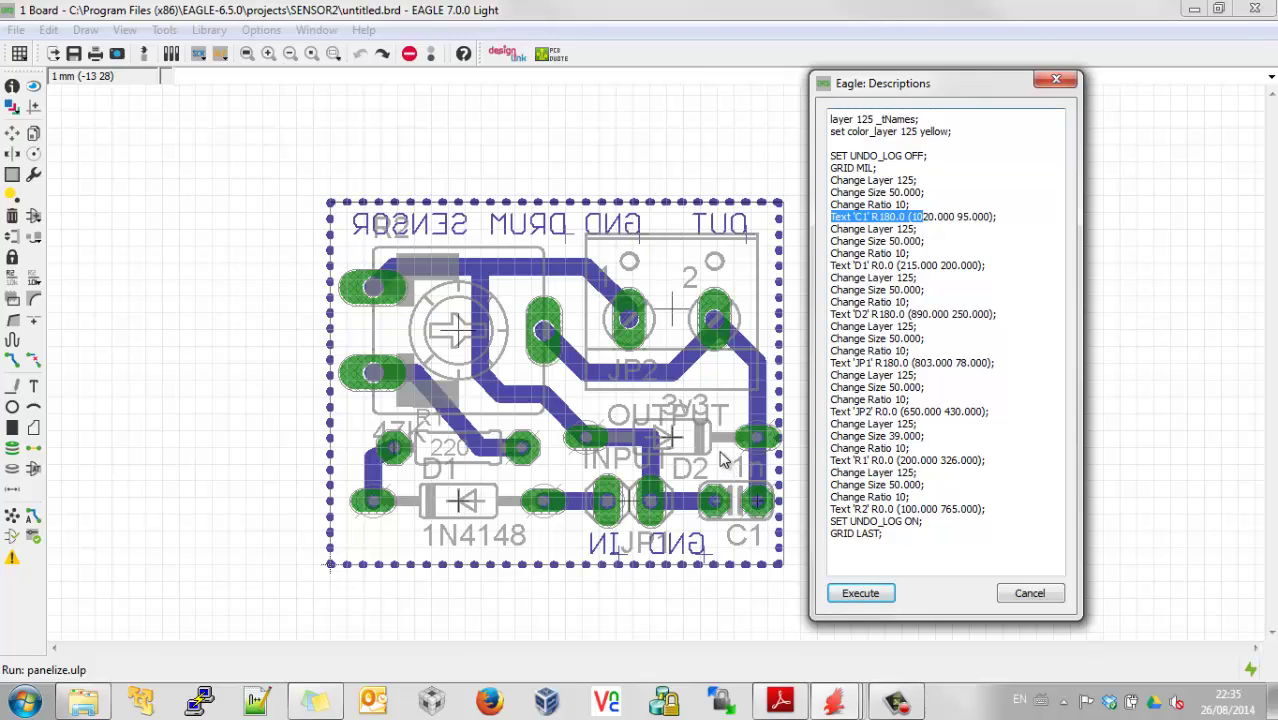
- Execute the generated panelize script to add the part names on layer 125
left_click(858, 594)
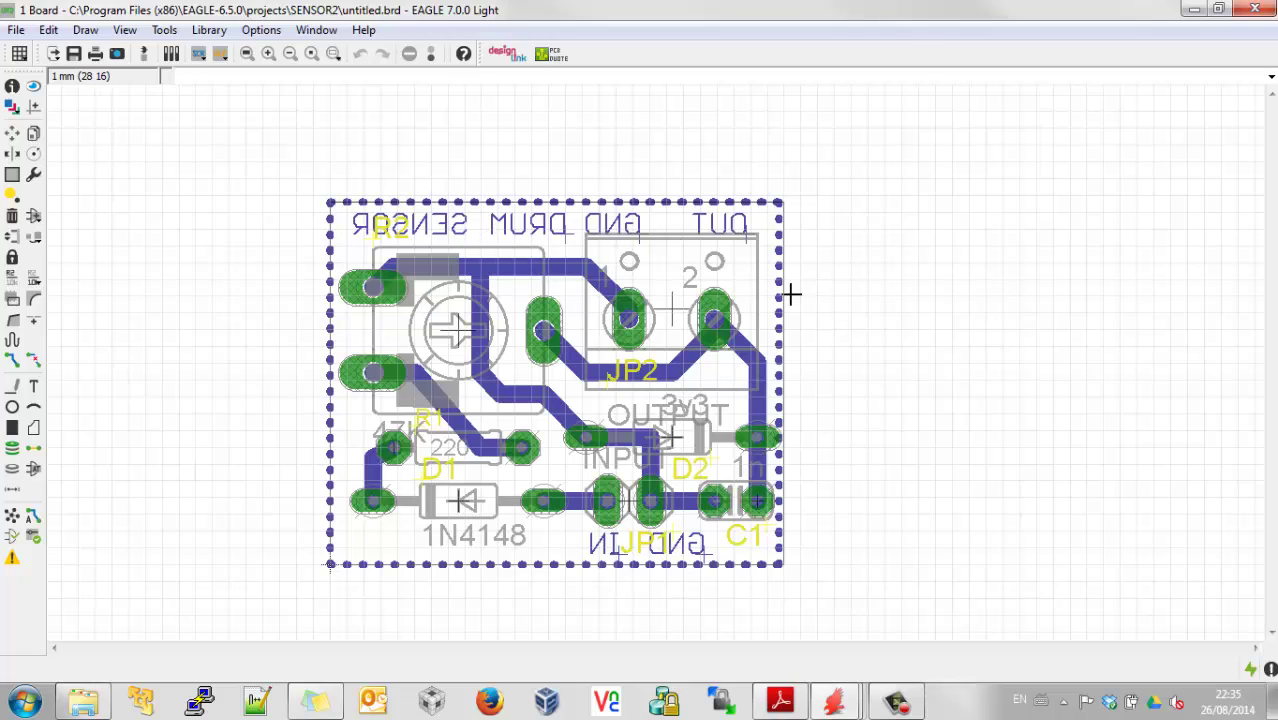
scroll(688, 335, "down", 1)
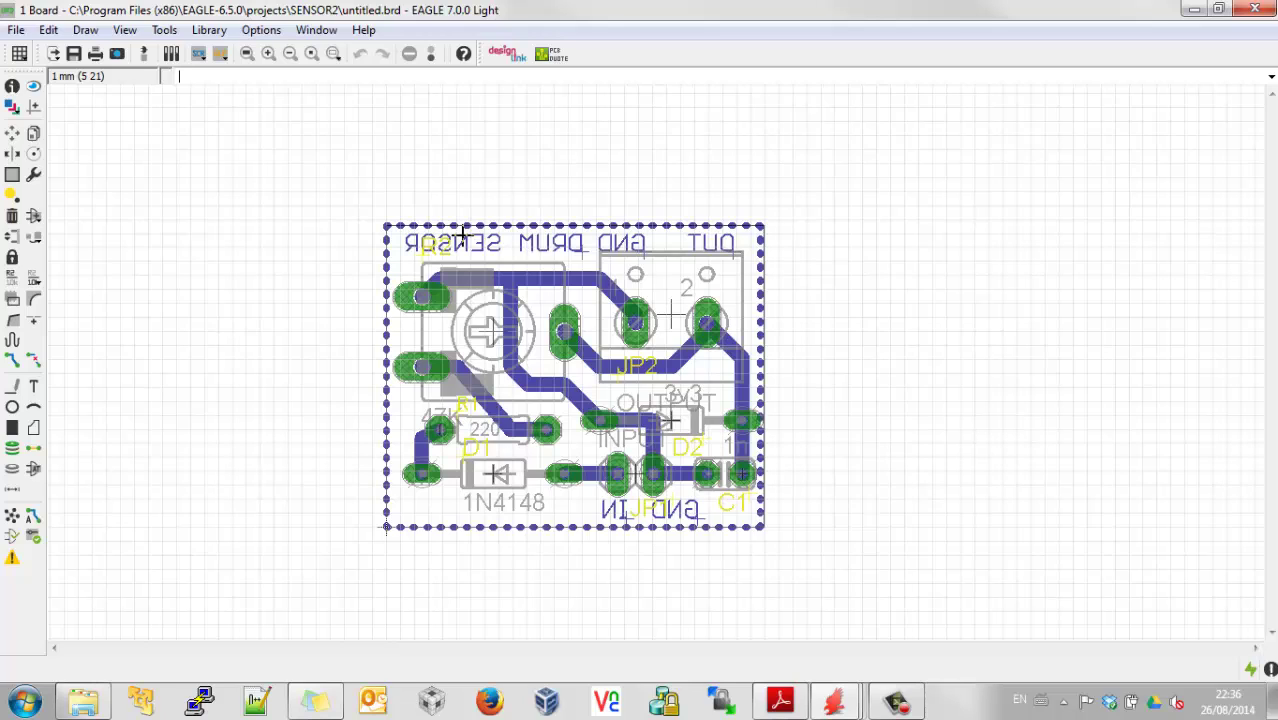
- Select the whole board with the command "group all" and copy the group to the clipboard
left_click(222, 78)
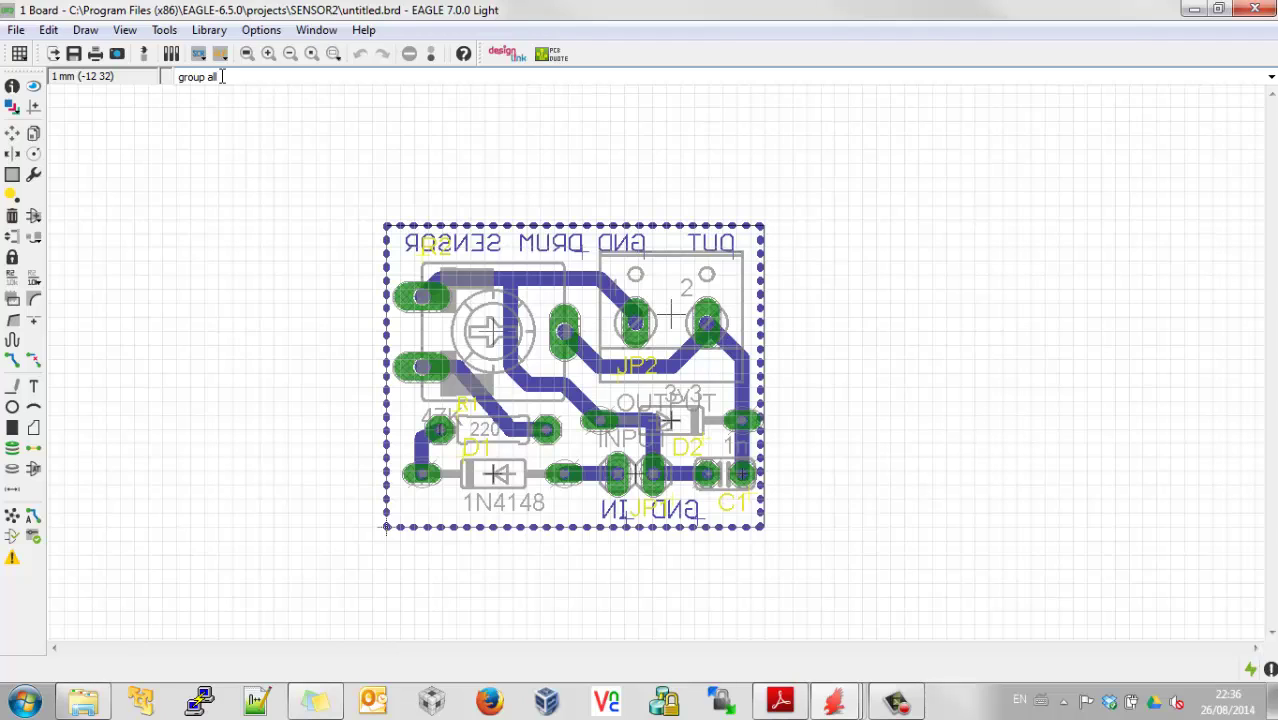
type("group all")
key("Return")
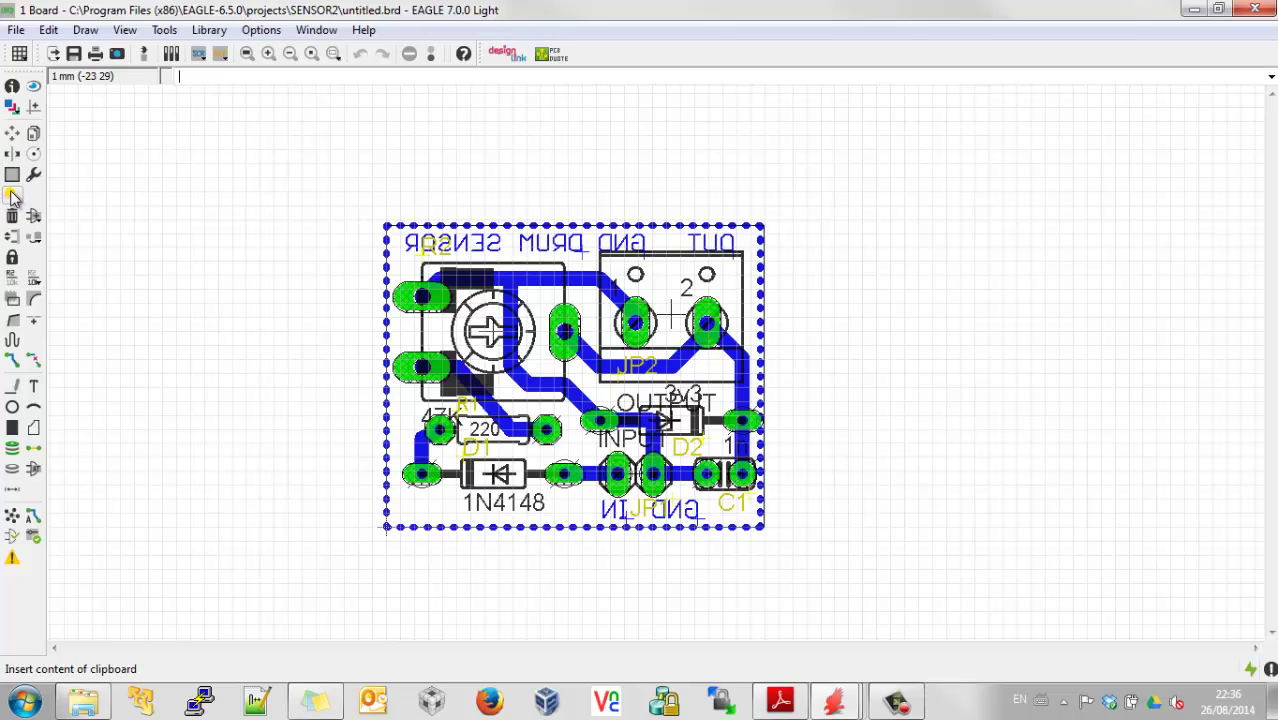
left_click(34, 136)
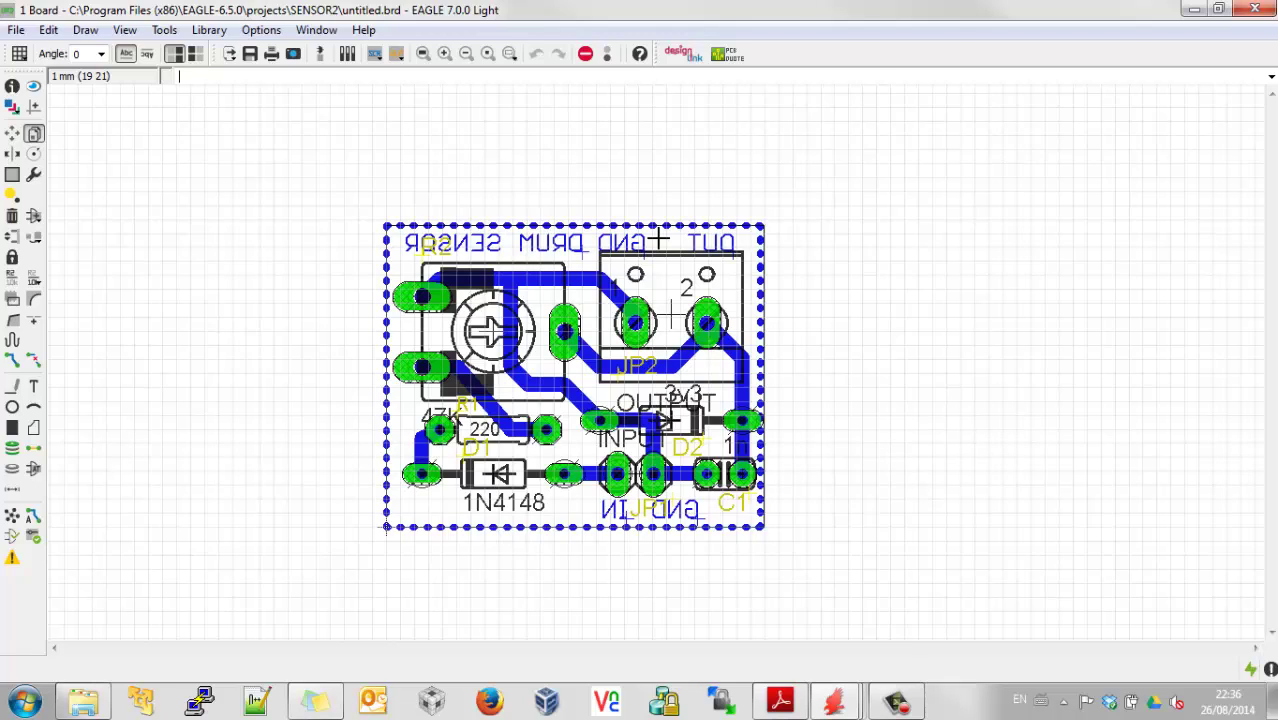
- Start a new empty board, saving the current board and accepting the consistency warning, and enlarge the new board window
left_click(16, 32)
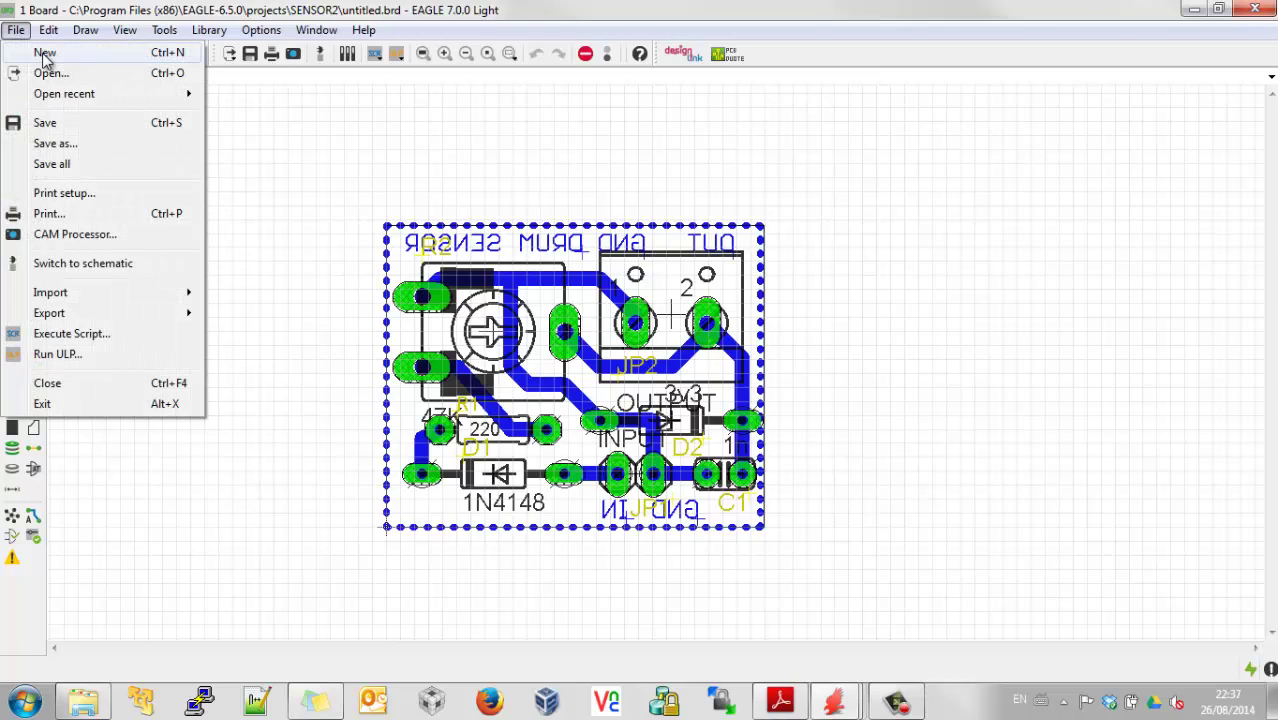
left_click(45, 55)
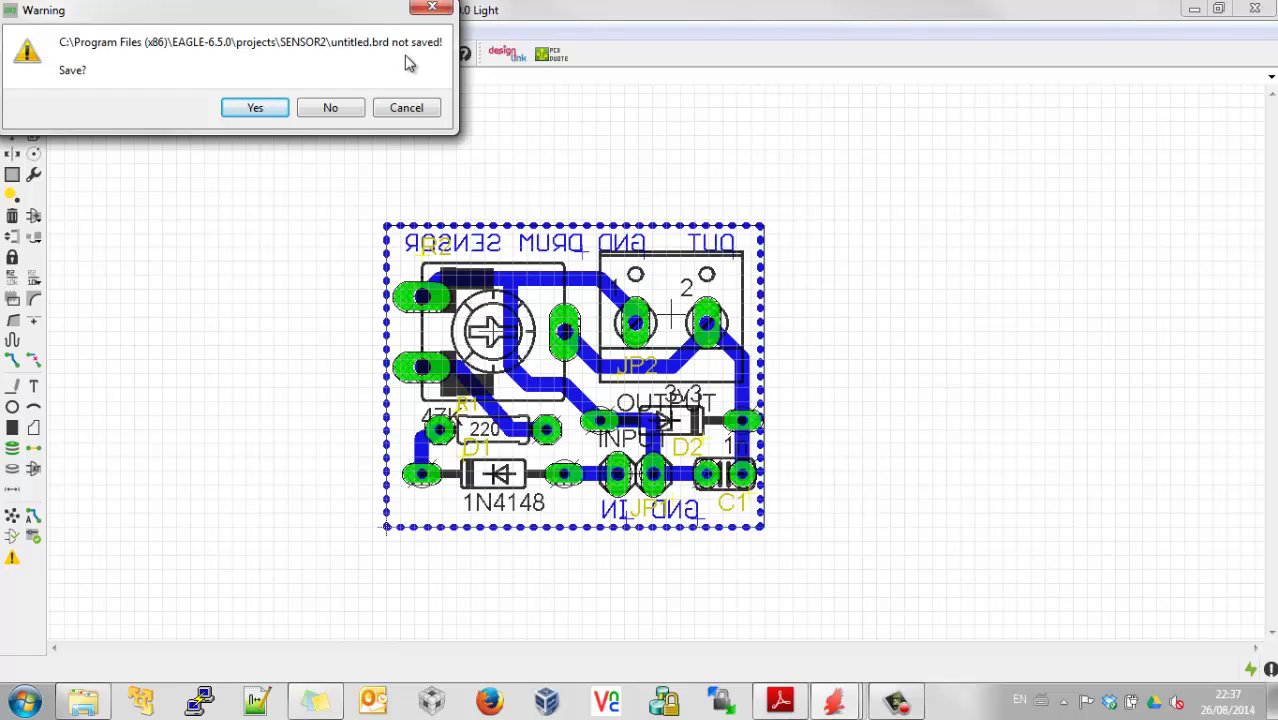
left_click(255, 108)
left_click(217, 141)
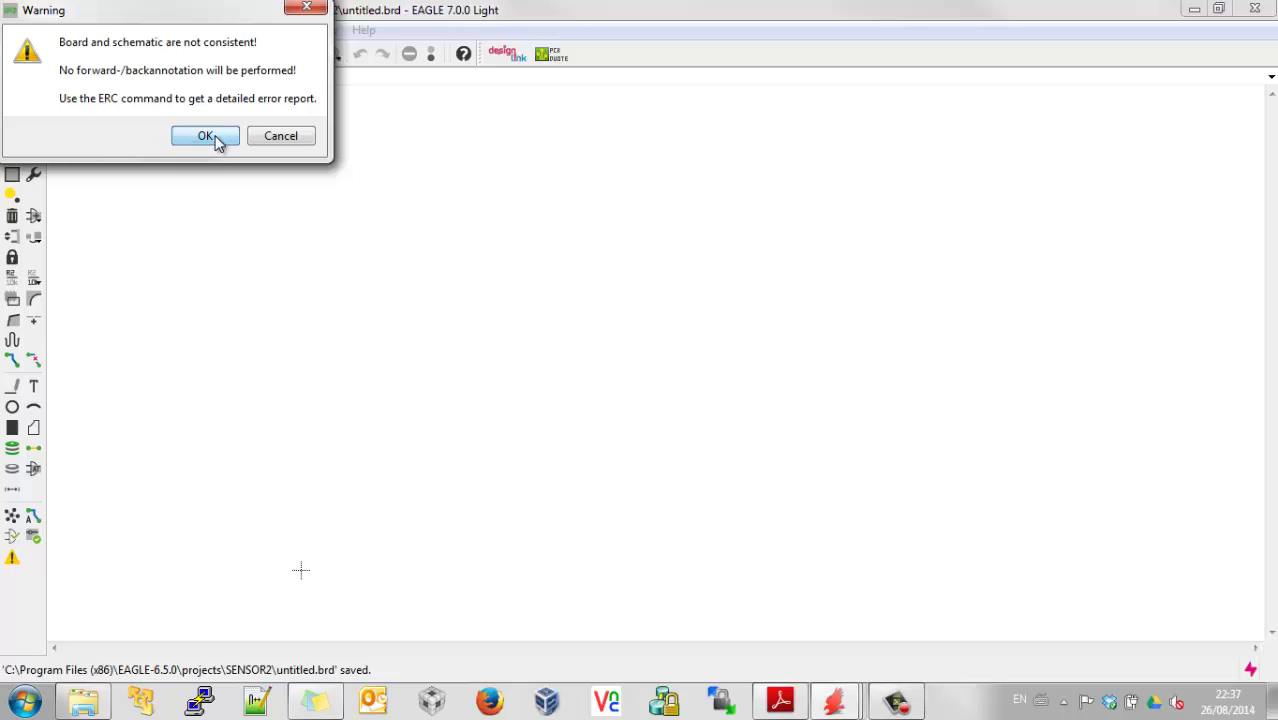
left_click_drag(525, 11, 515, 65)
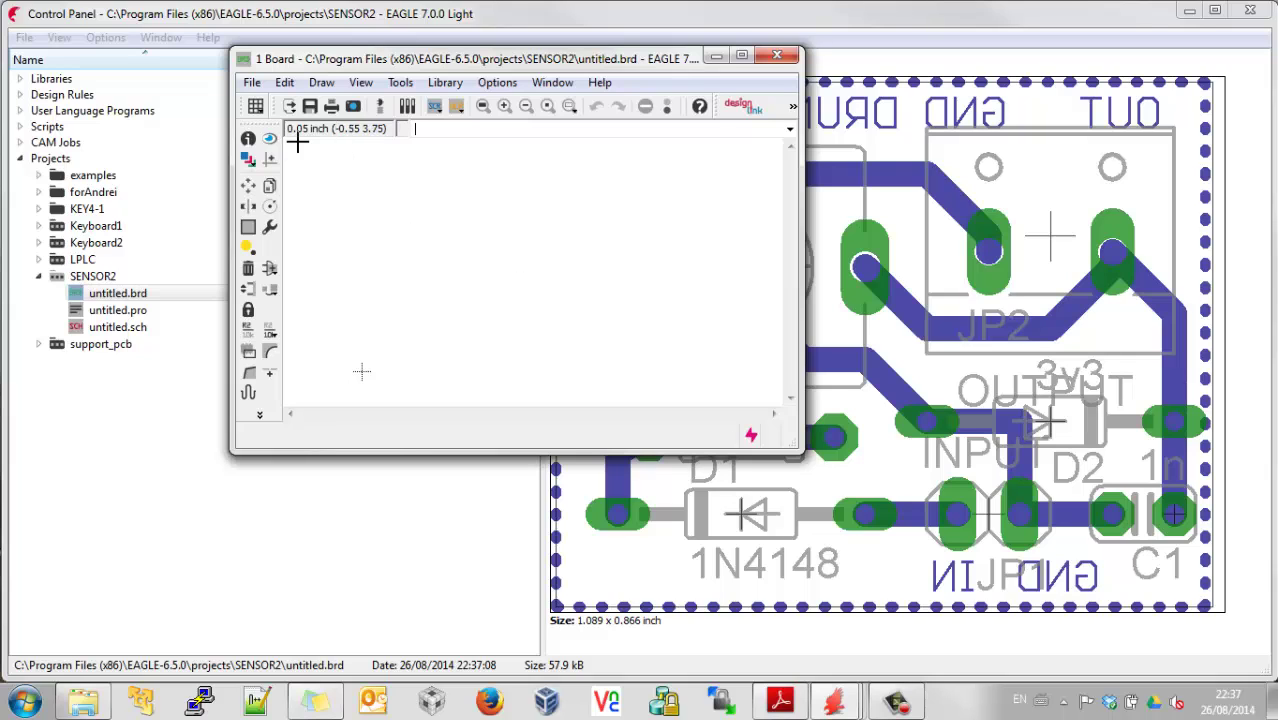
left_click_drag(550, 60, 396, 52)
left_click_drag(652, 441, 1158, 712)
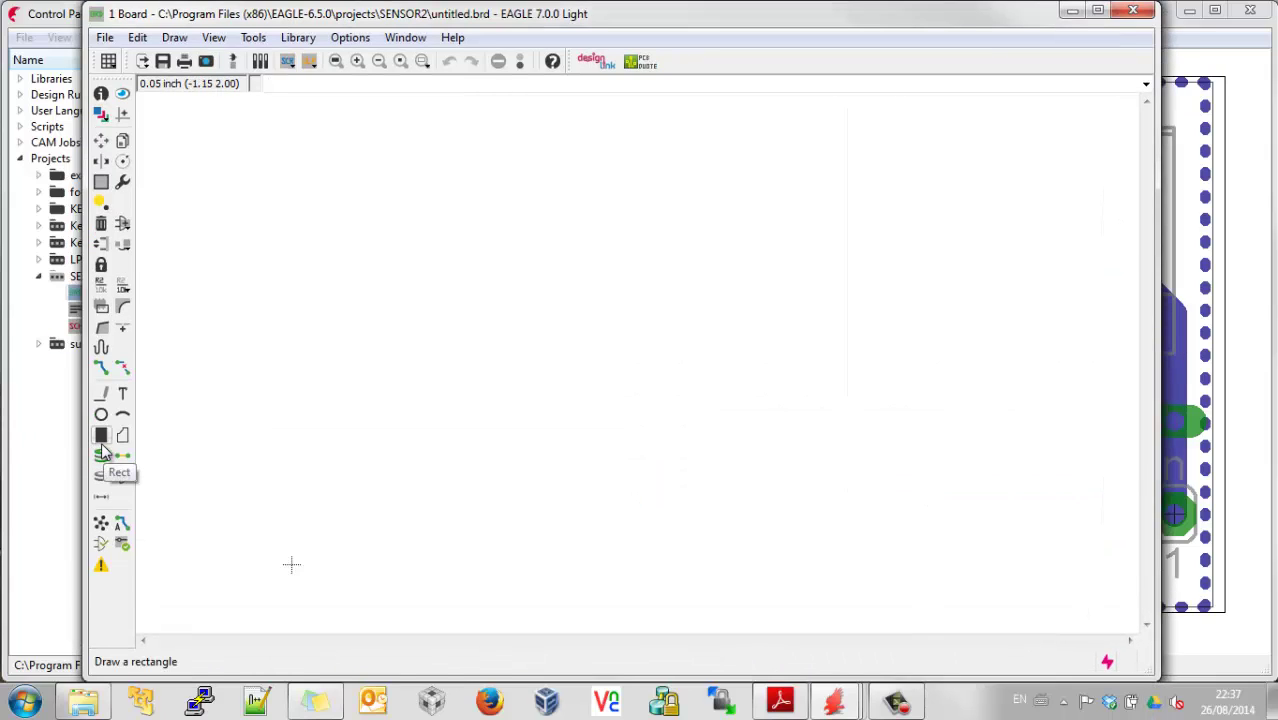
- Paste the copied sensor board rotated 90° with its lower-left corner close to the origin
left_click(101, 204)
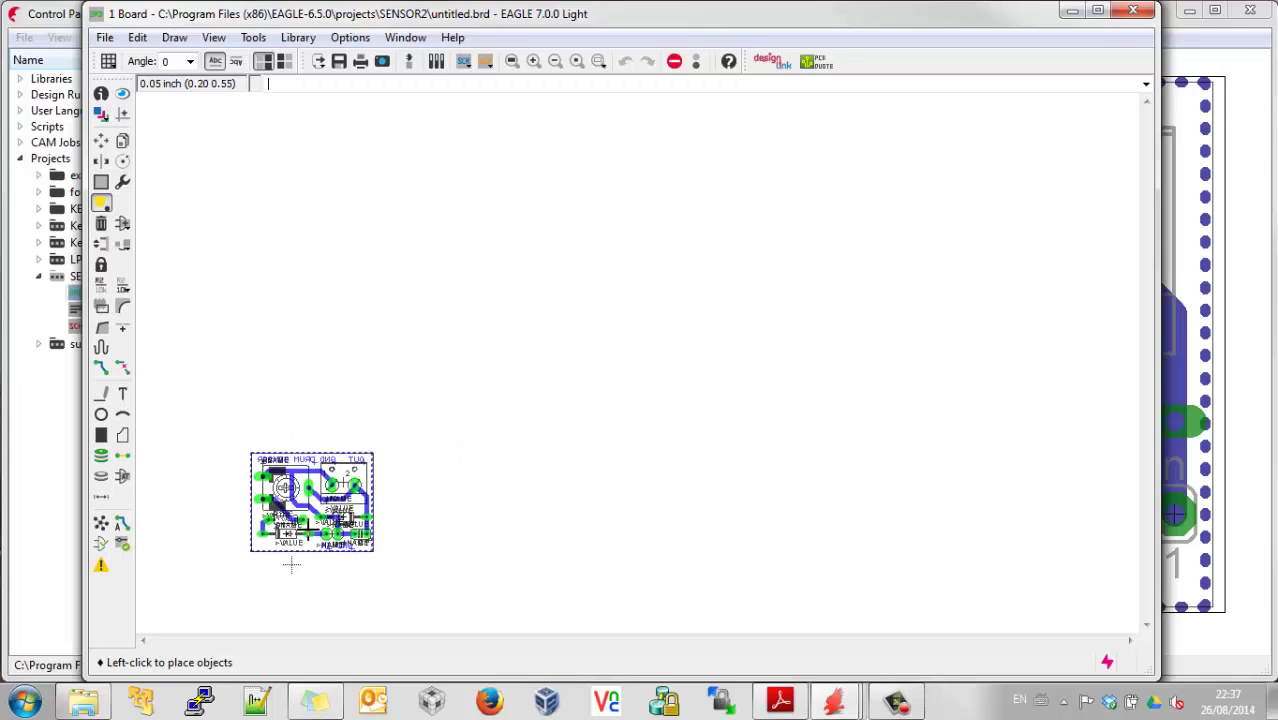
scroll(312, 435, "up", 3)
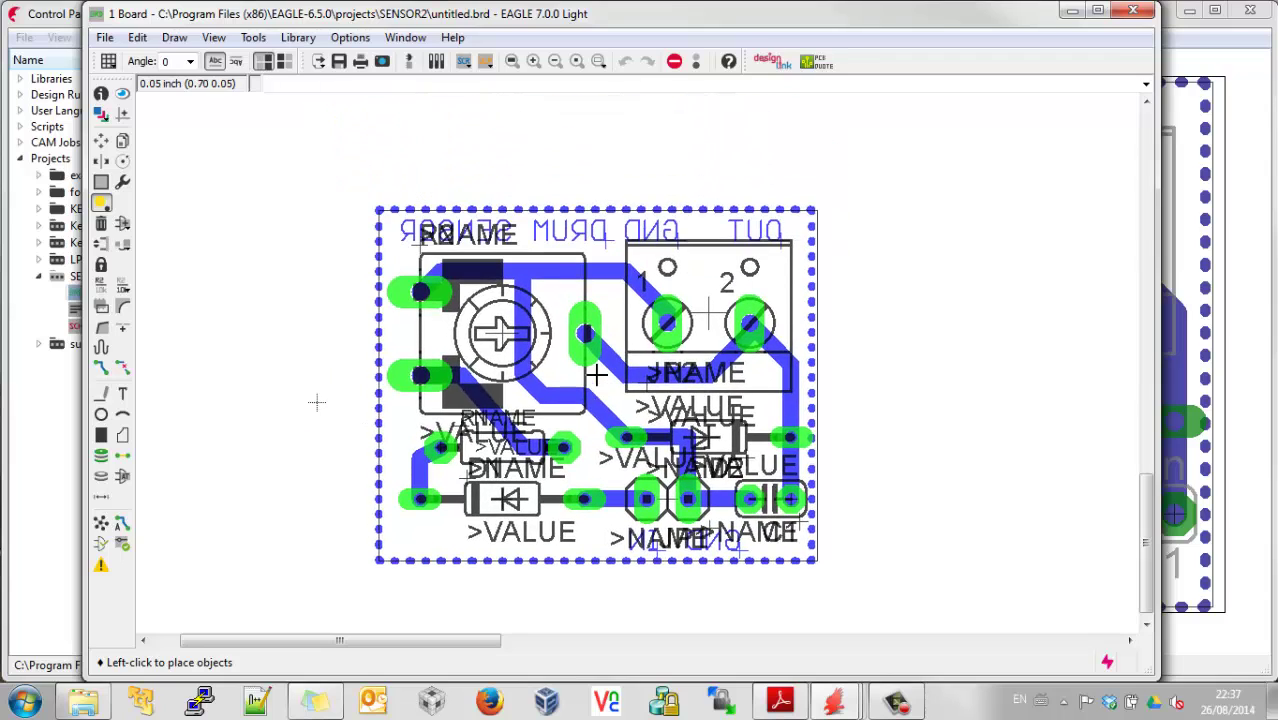
right_click(316, 402)
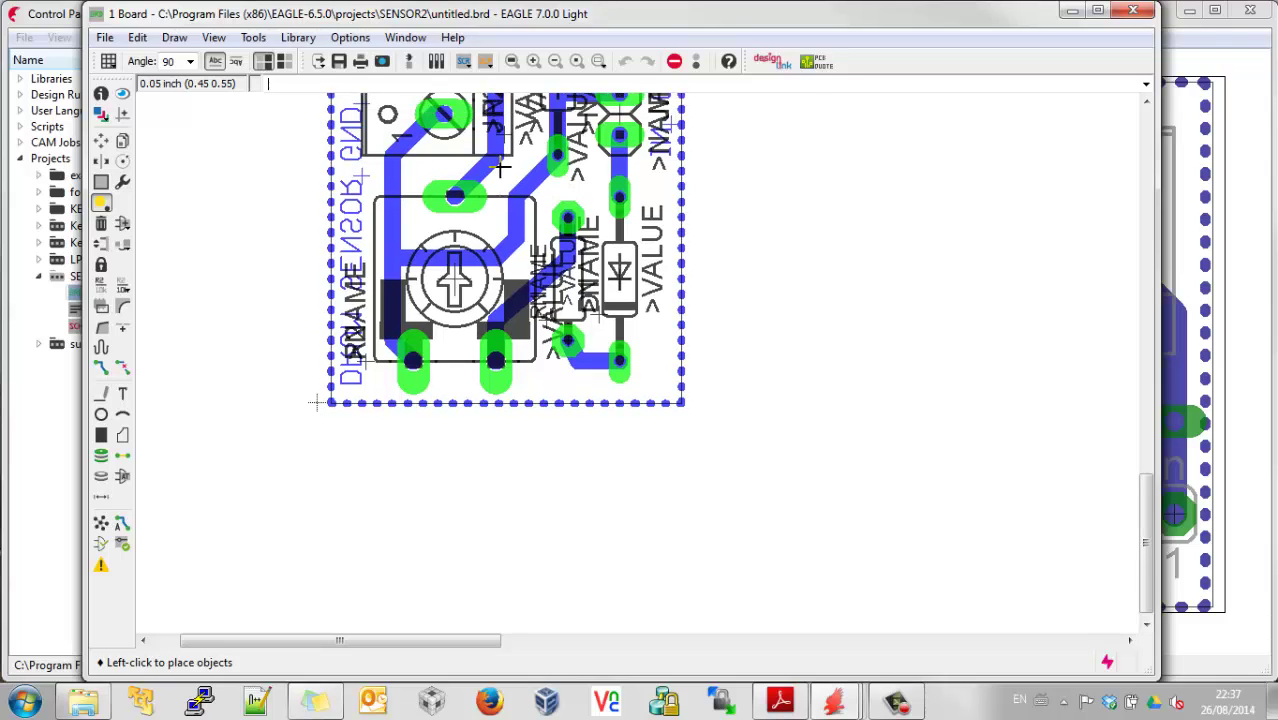
left_click(500, 168)
scroll(297, 460, "down", 3)
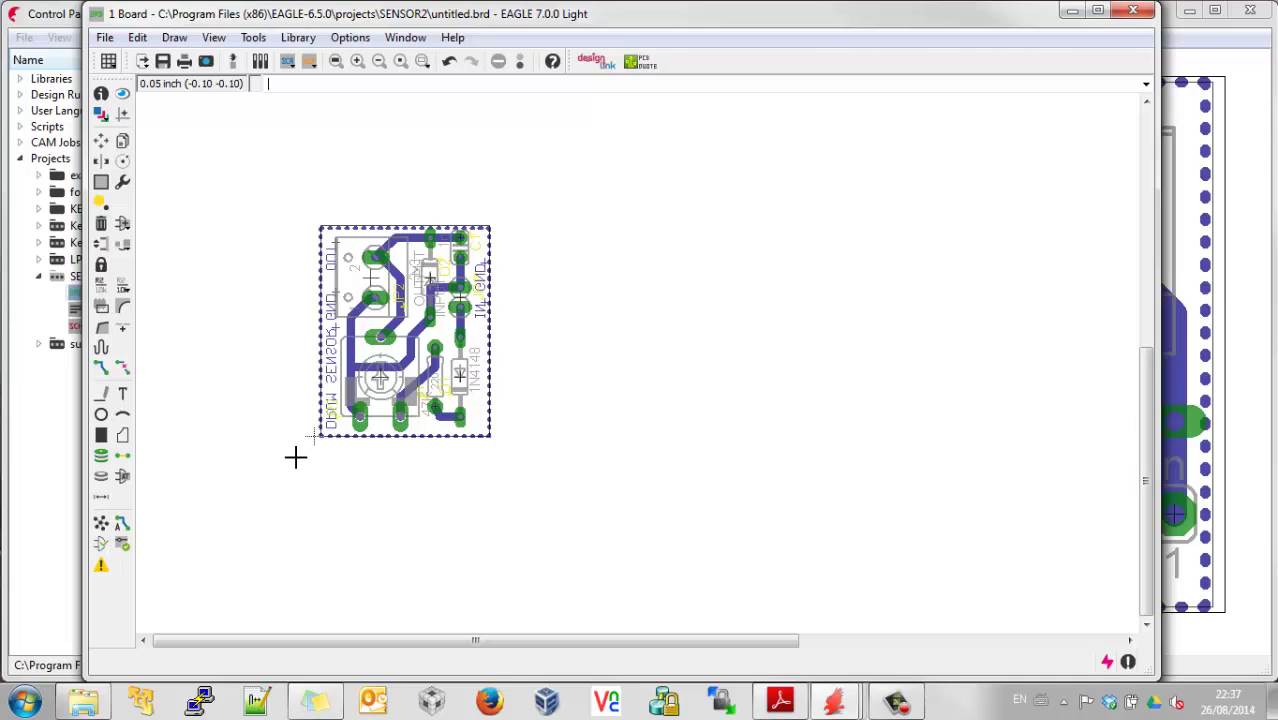
- Turn on the grid display for the new board
left_click(108, 61)
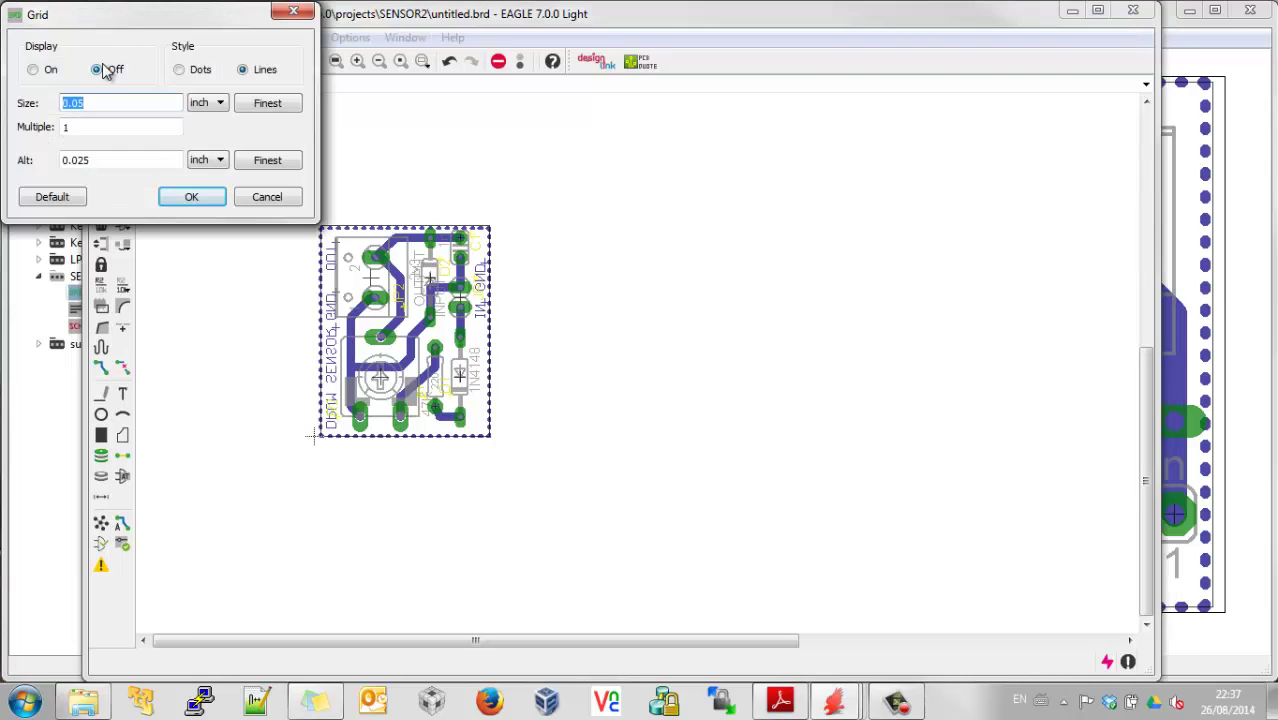
left_click(33, 69)
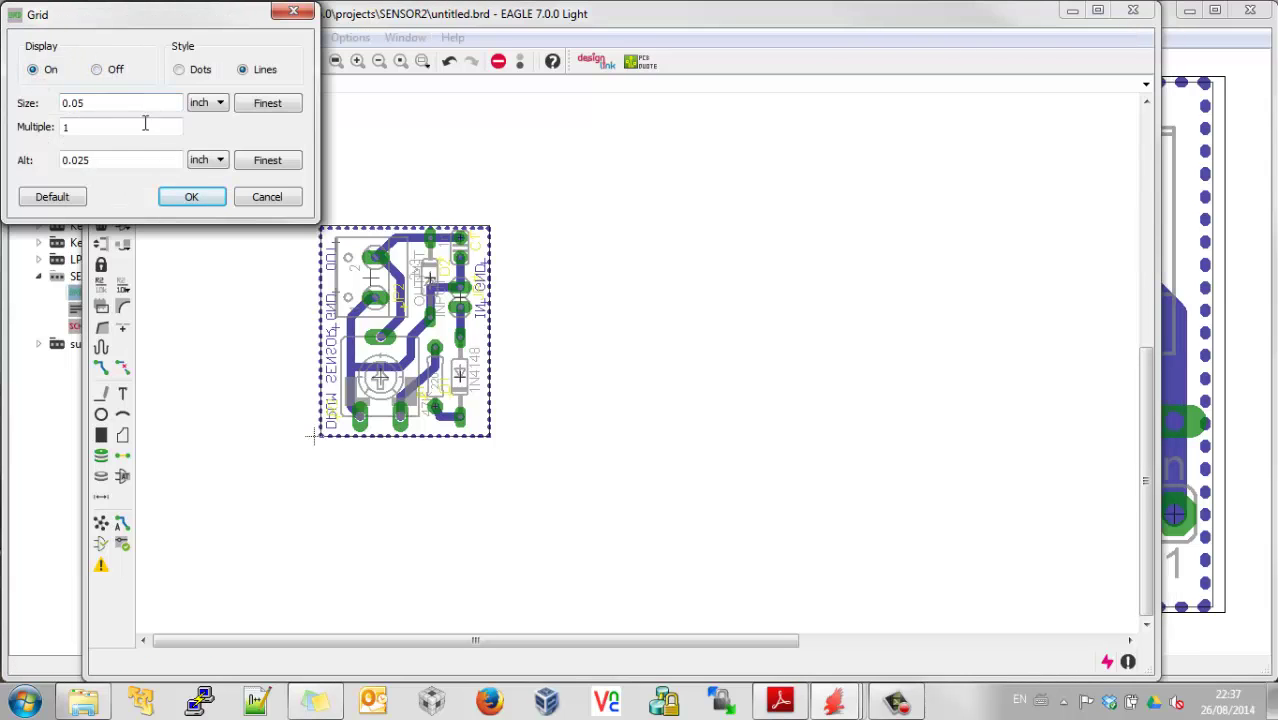
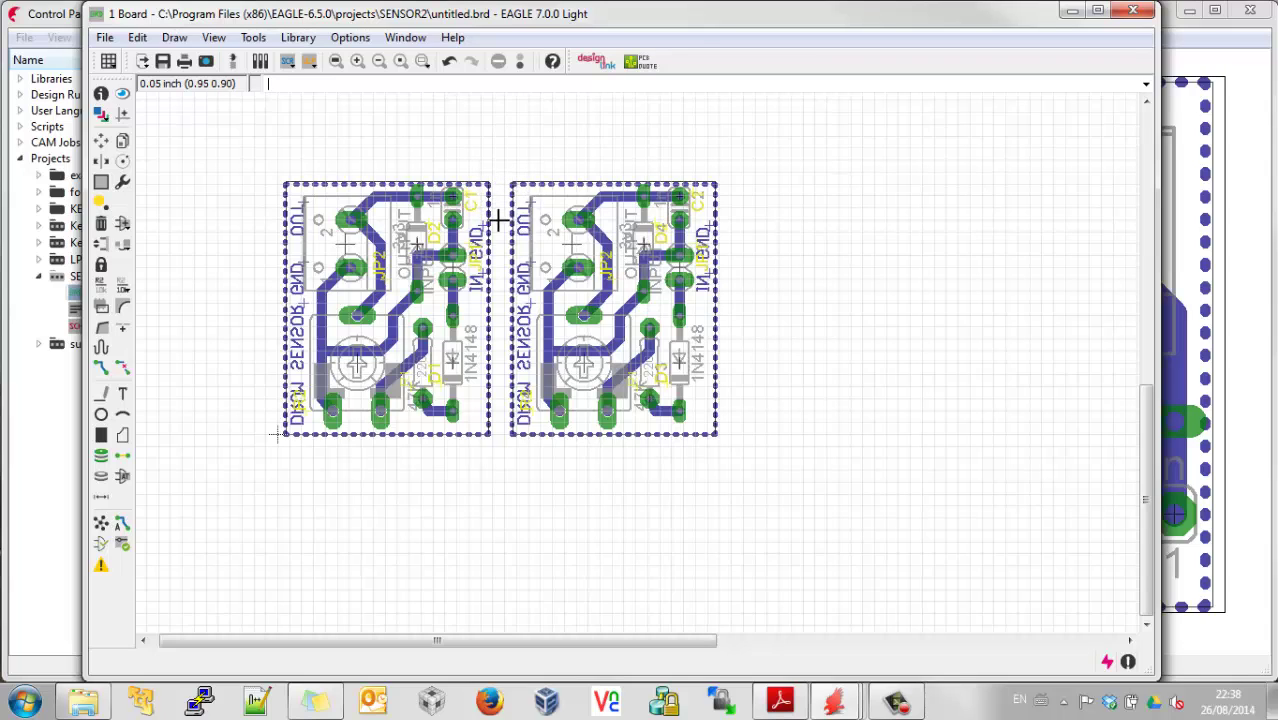
- Undo the second board copy and paste it again, rotated 90° and one grid square beside the first board
key("ctrl+z")
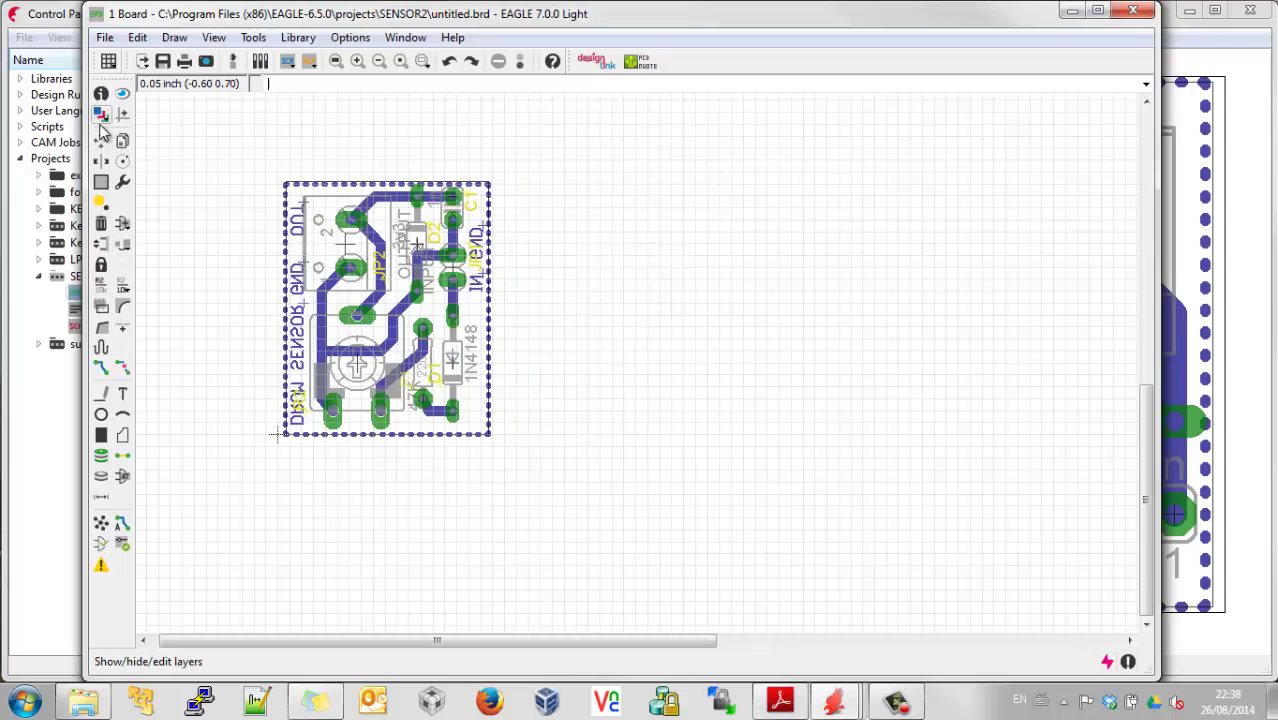
left_click(101, 207)
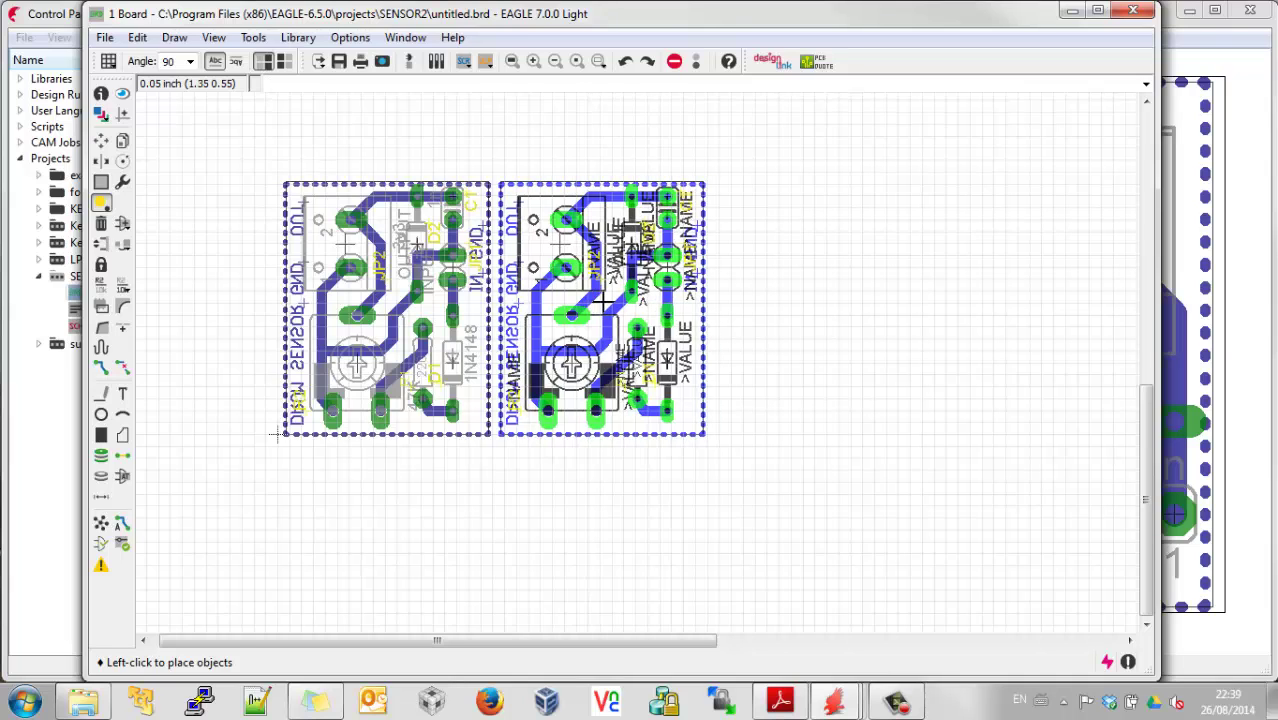
left_click(605, 300)
- Paste a third and a fourth copy, each rotated 90° and one grid square apart, to complete a row of four boards
left_click(101, 203)
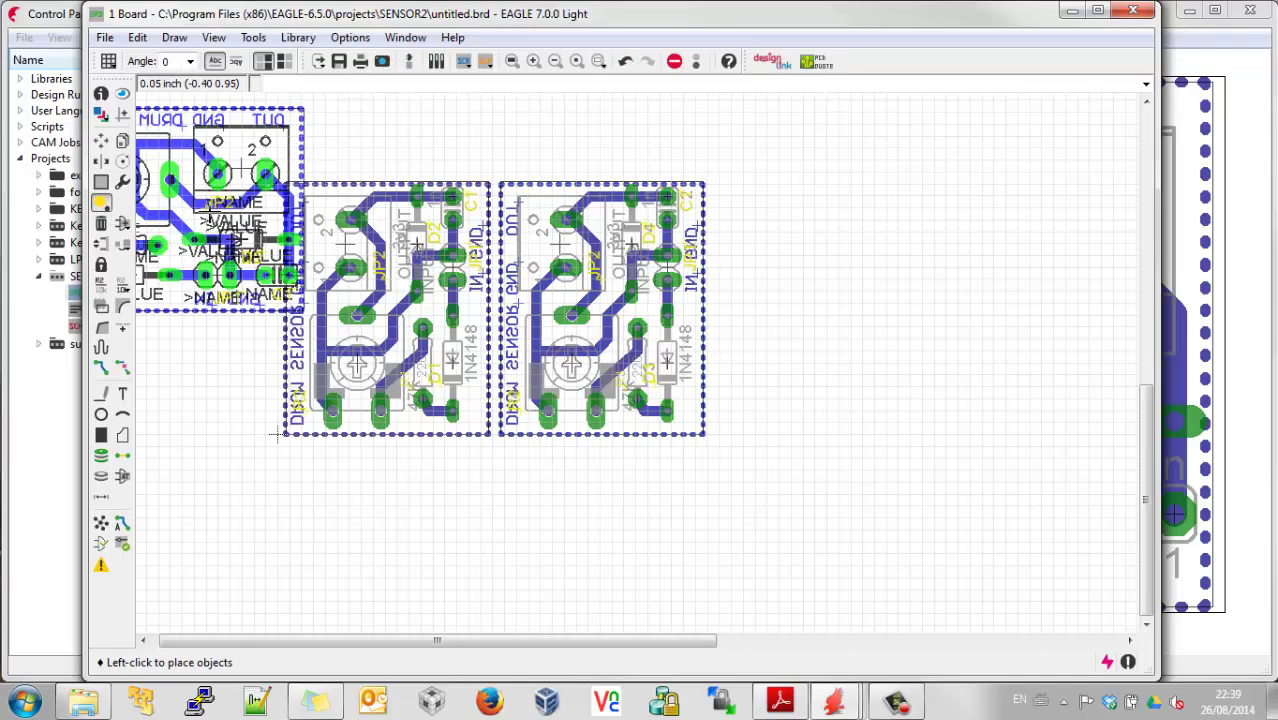
right_click(640, 250)
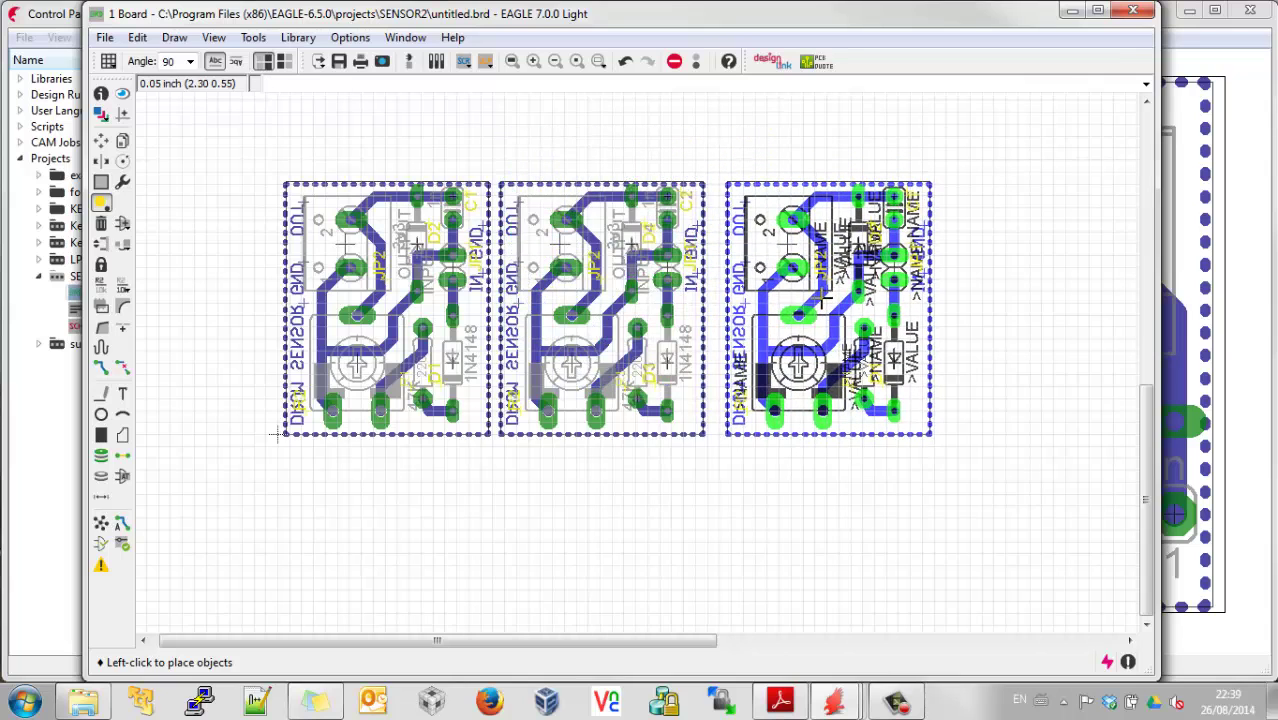
left_click(817, 300)
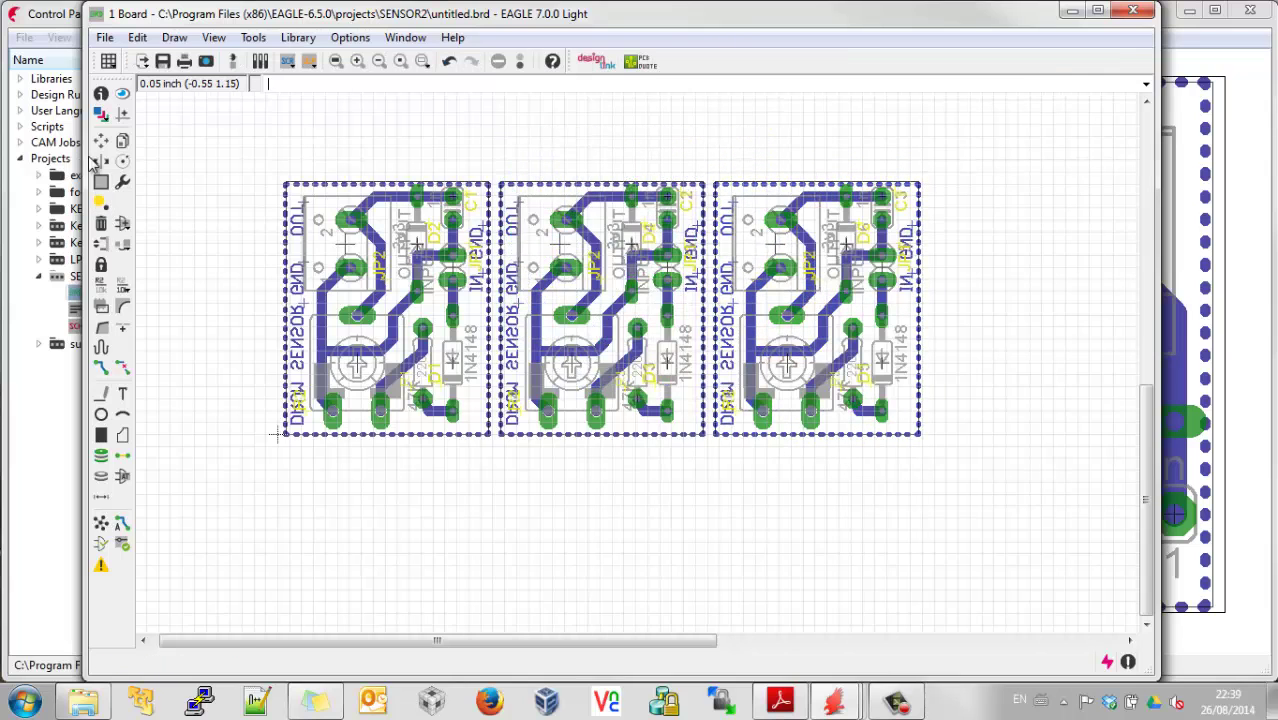
left_click(101, 203)
right_click(206, 226)
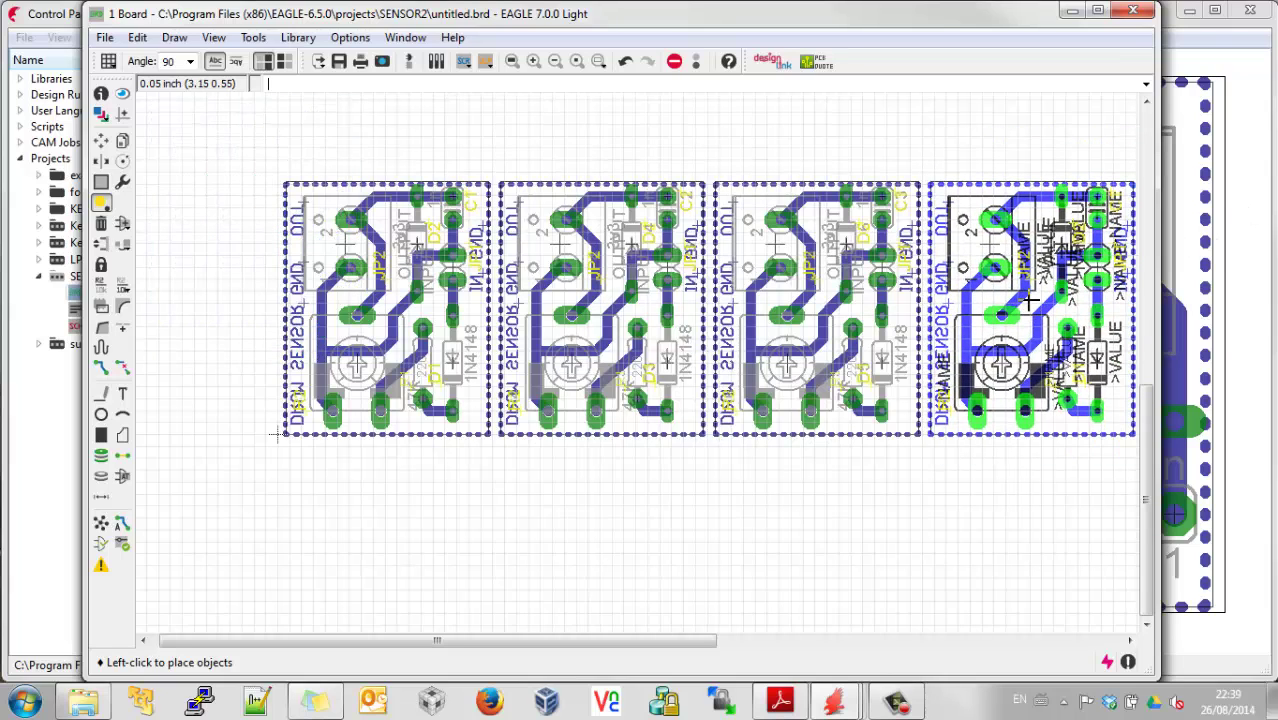
left_click(1030, 300)
- Paste four more board copies rotated 90° as a second row directly above the first, aligned with its columns
scroll(221, 551, "down", 1)
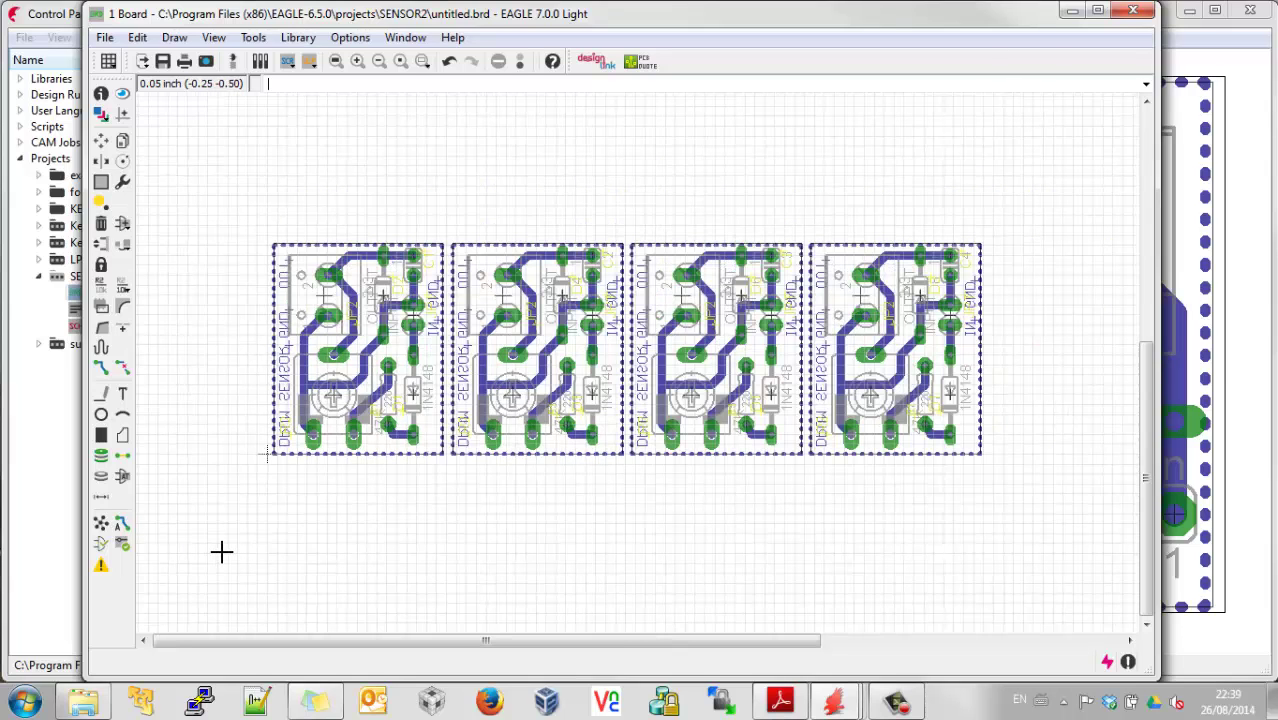
scroll(208, 545, "down", 1)
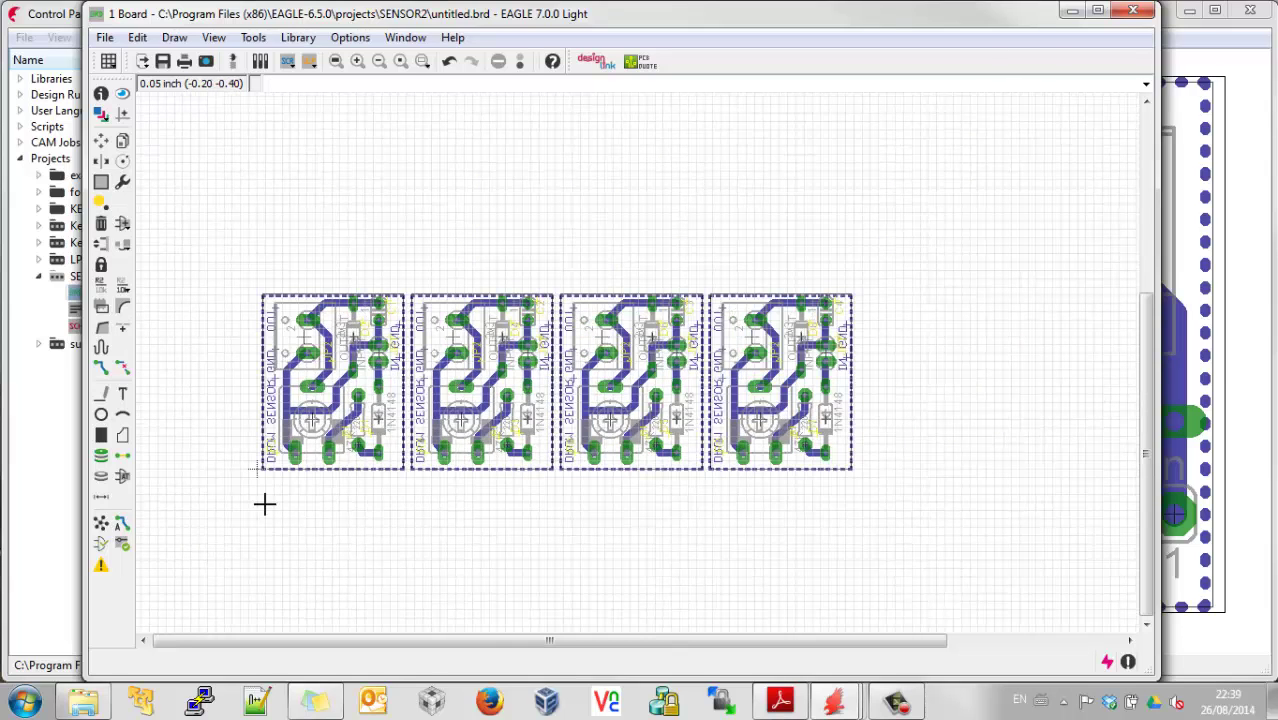
scroll(260, 108, "up", 1)
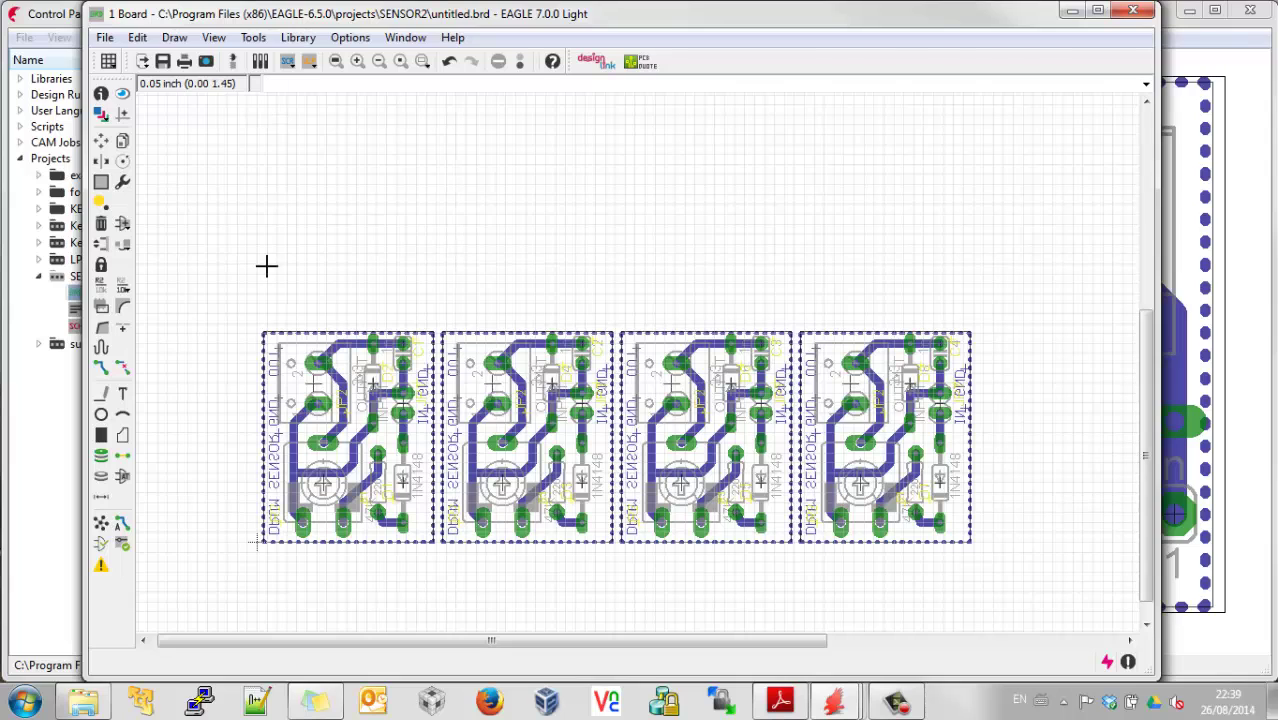
left_click(101, 202)
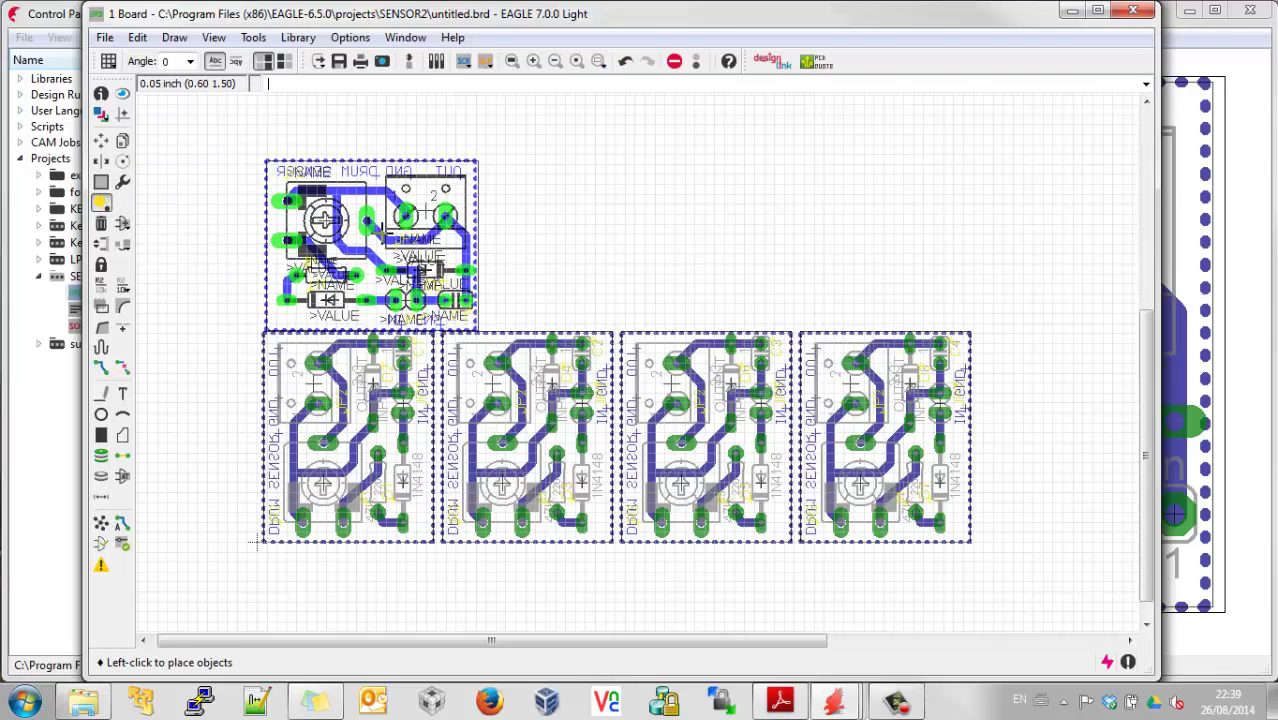
right_click(356, 218)
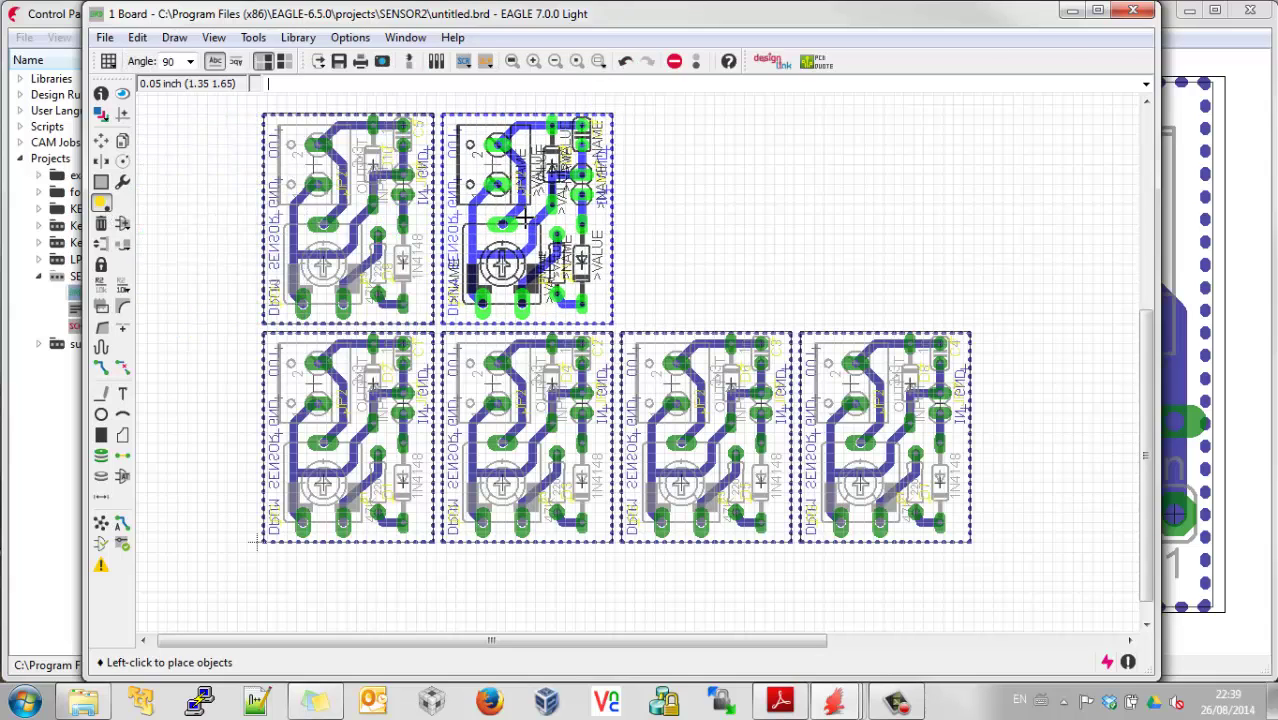
key("Escape")
left_click(101, 203)
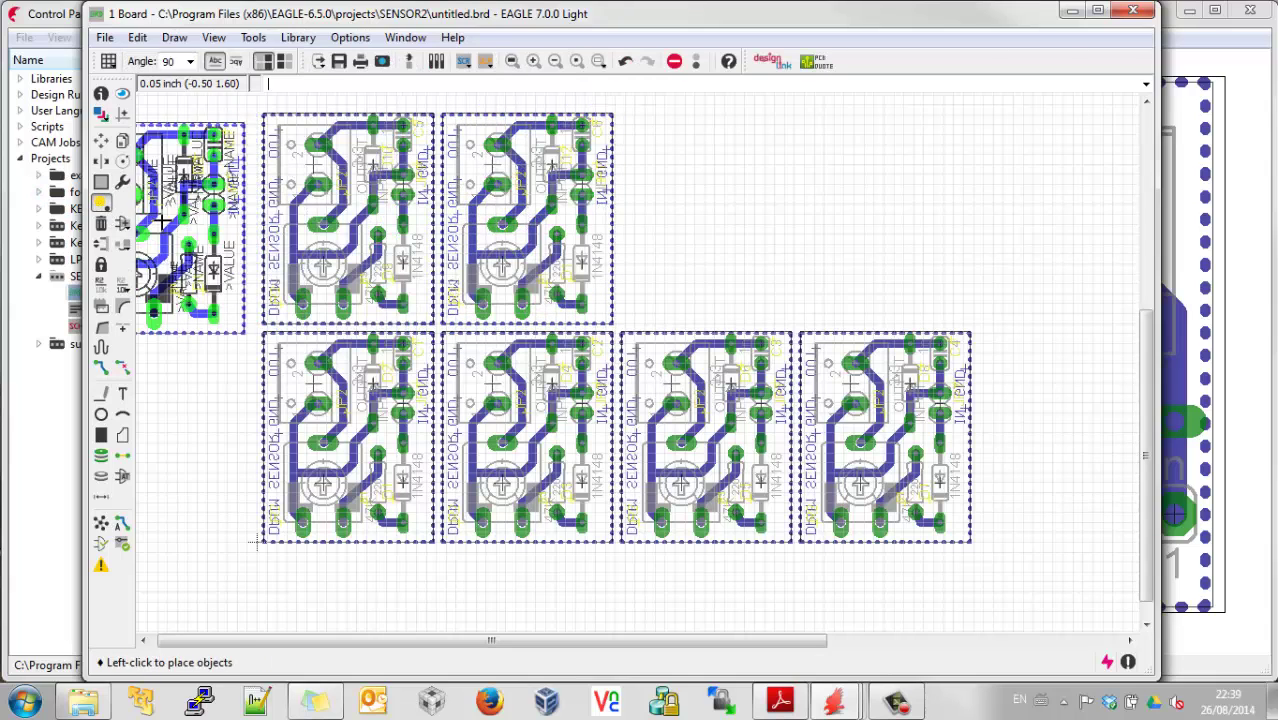
left_click(712, 212)
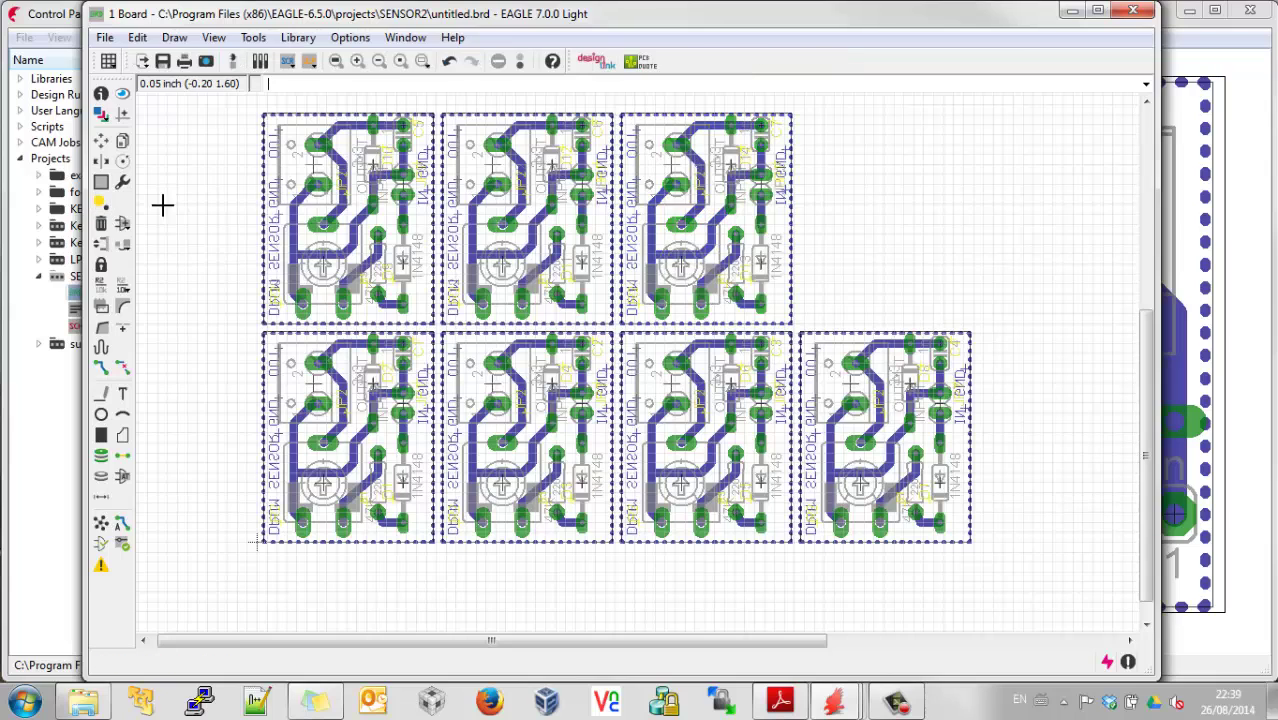
left_click(101, 203)
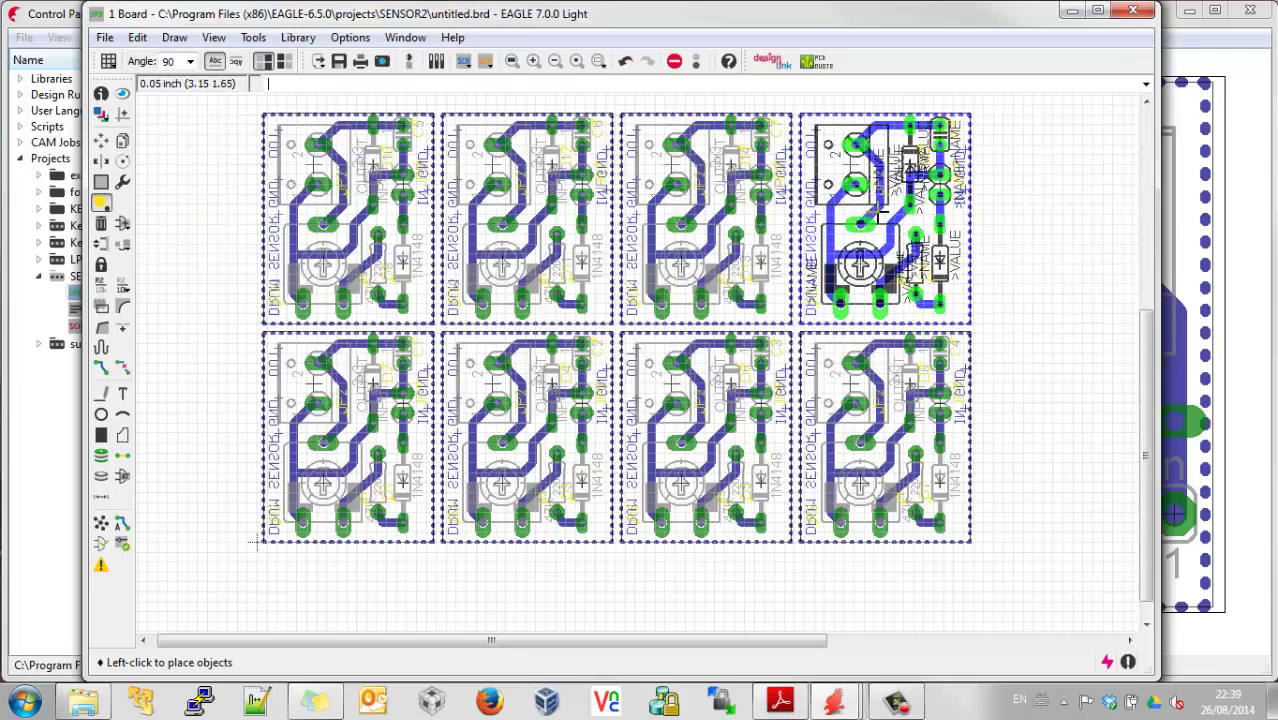
left_click(885, 216)
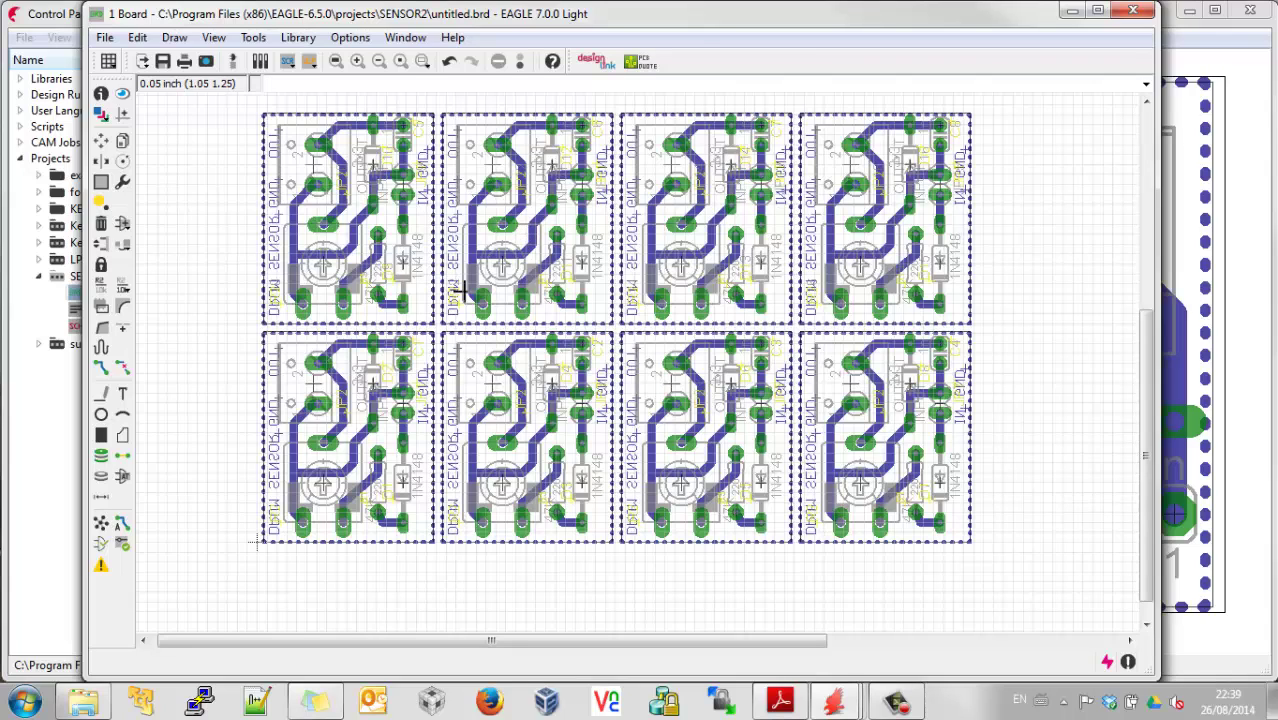
- Hide all layers of the panel board, then select only Bottom, Pads, Vias and Dimension for display
left_click(101, 113)
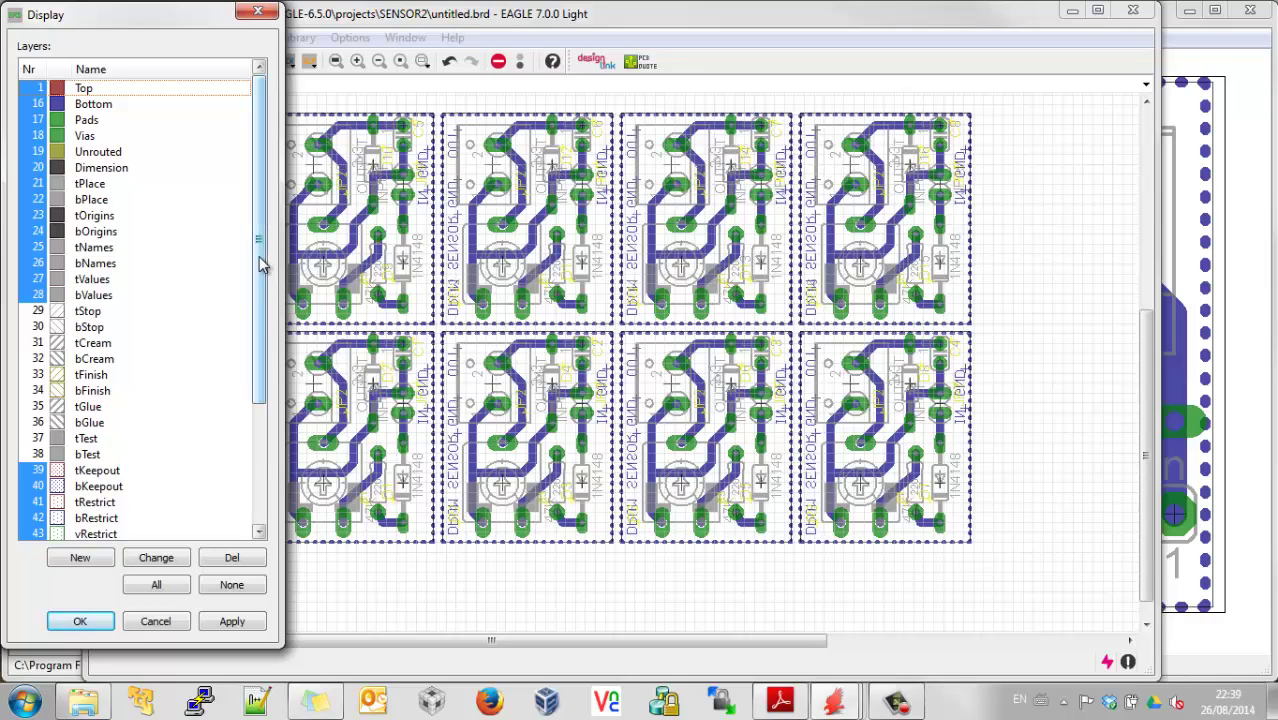
left_click(232, 586)
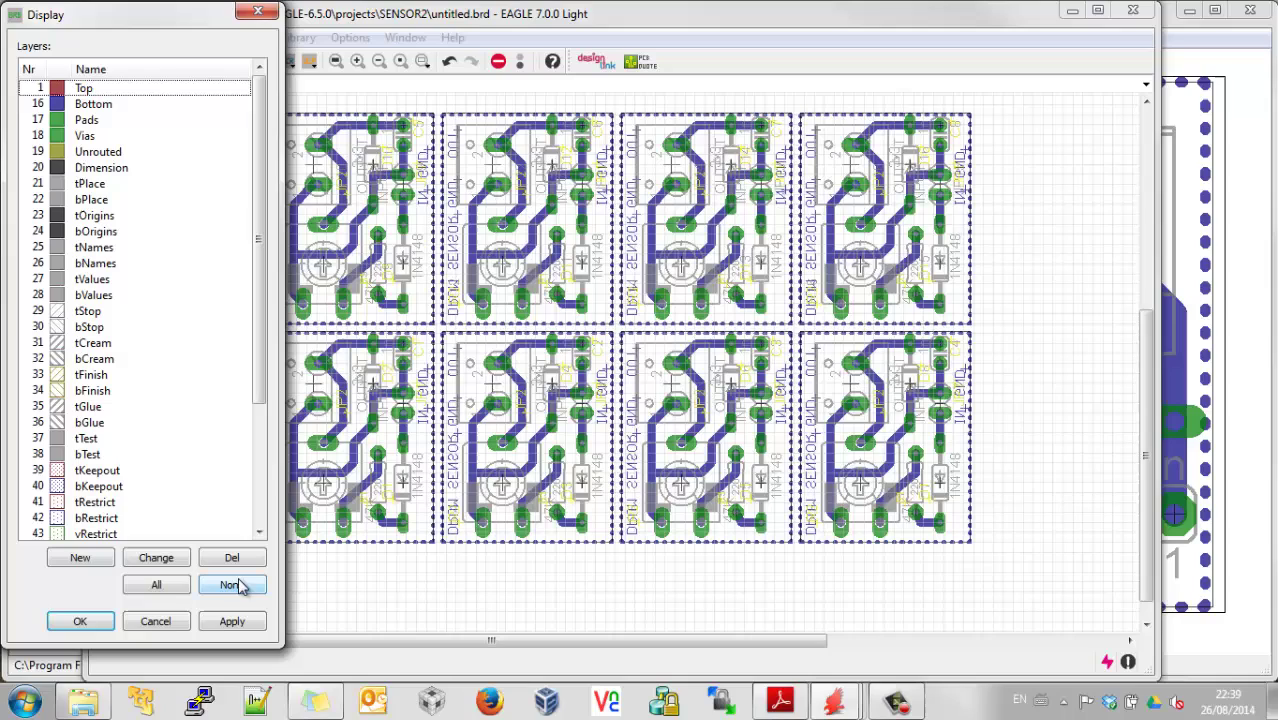
left_click(33, 104)
left_click(37, 120)
left_click(40, 136)
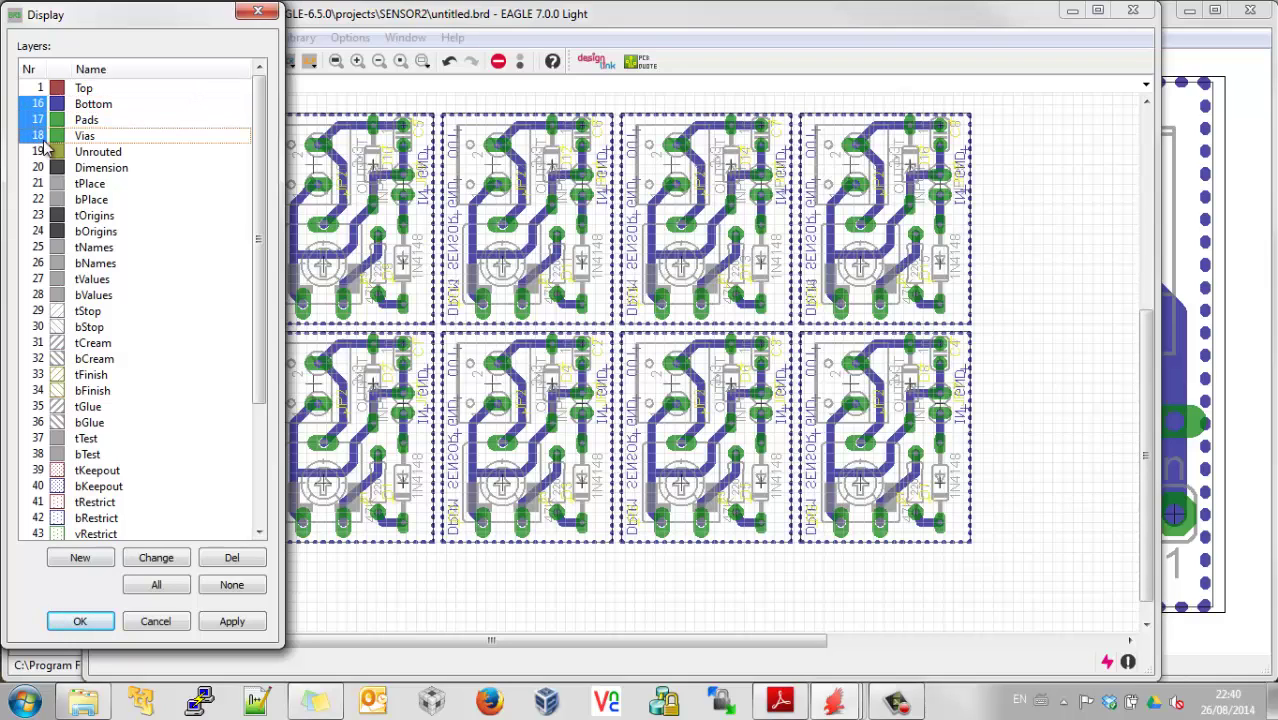
left_click(38, 168)
- Add the Drills and Holes layers to the displayed set, apply the layer selection and recheck it
scroll(152, 423, "down", 1)
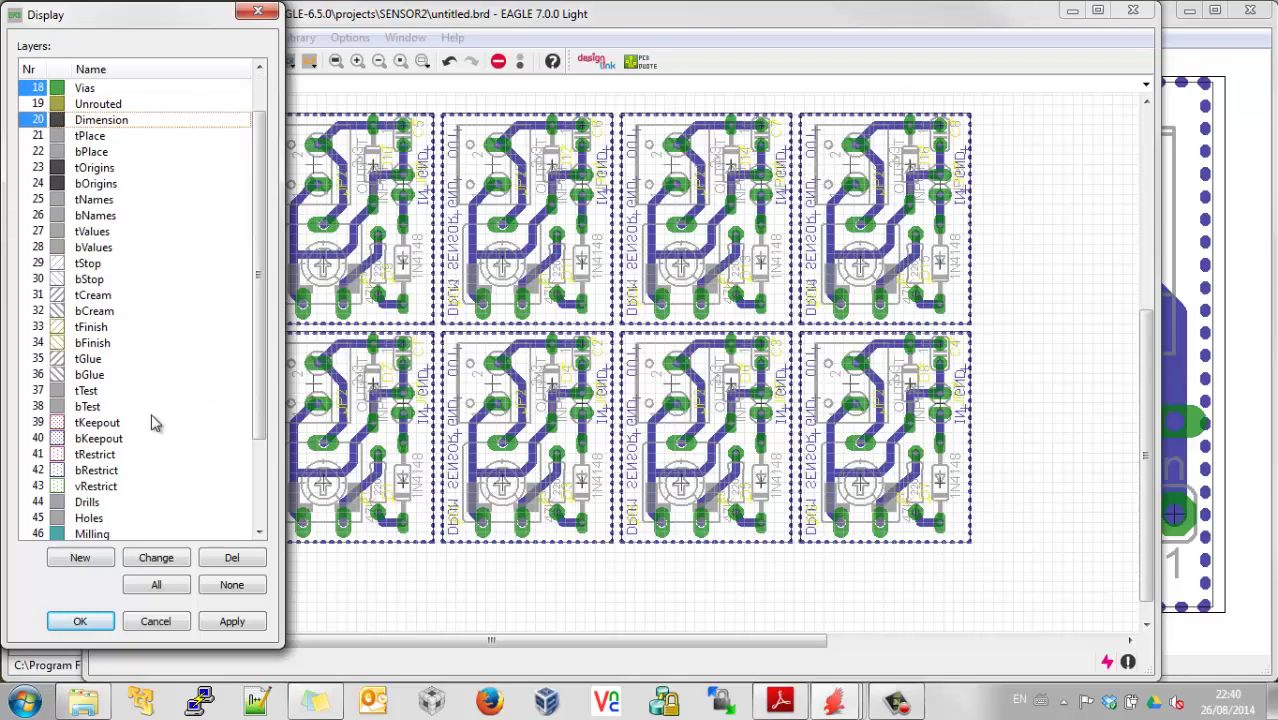
scroll(152, 423, "down", 3)
left_click(34, 392)
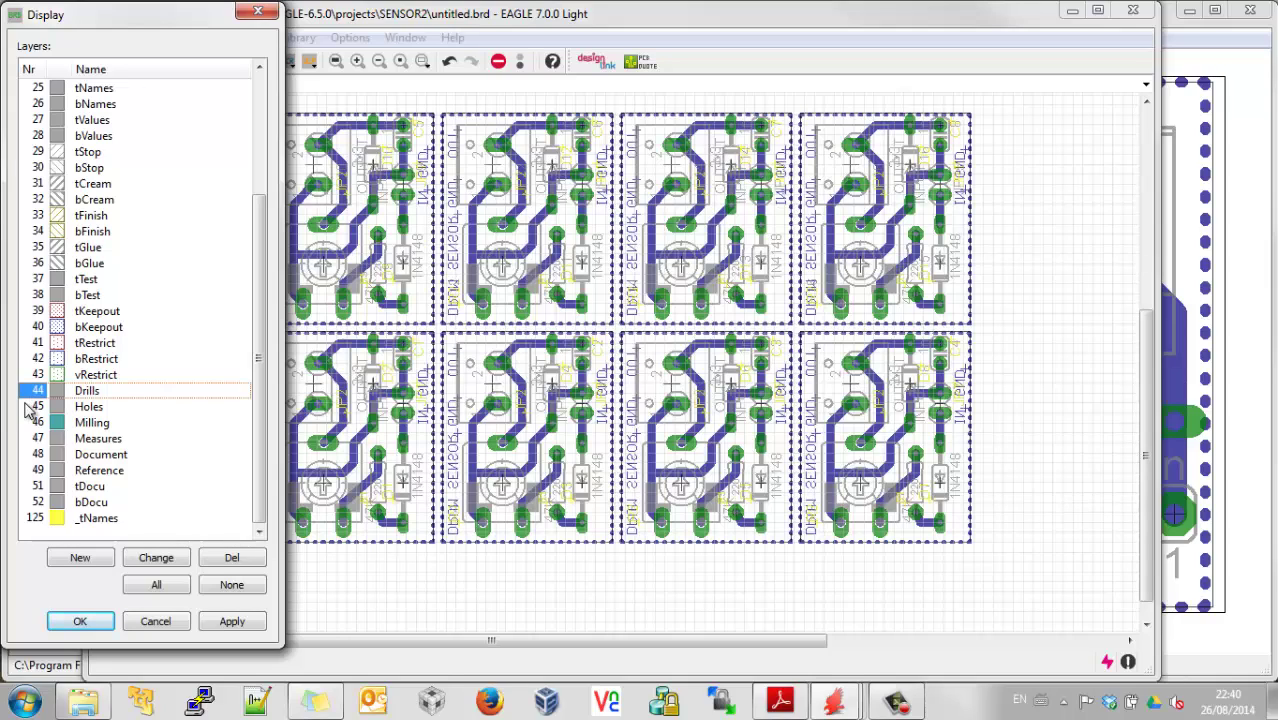
left_click(33, 406)
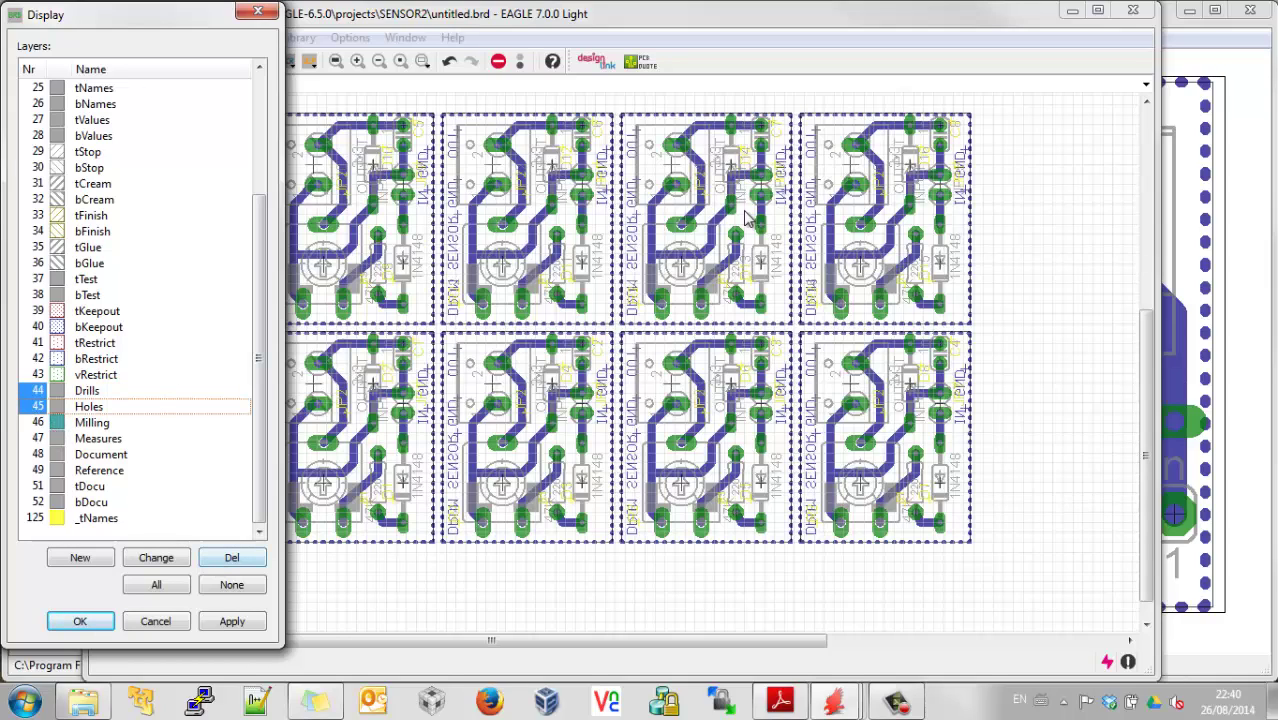
left_click(230, 620)
left_click(94, 622)
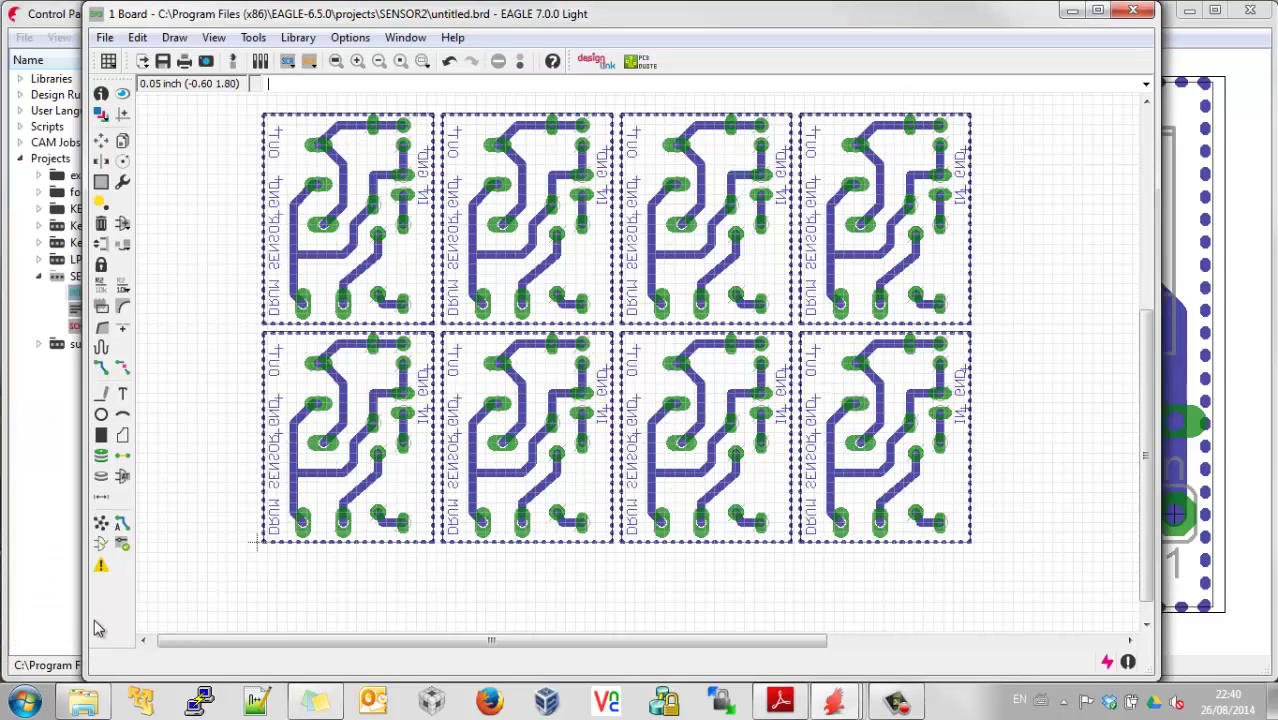
left_click(101, 116)
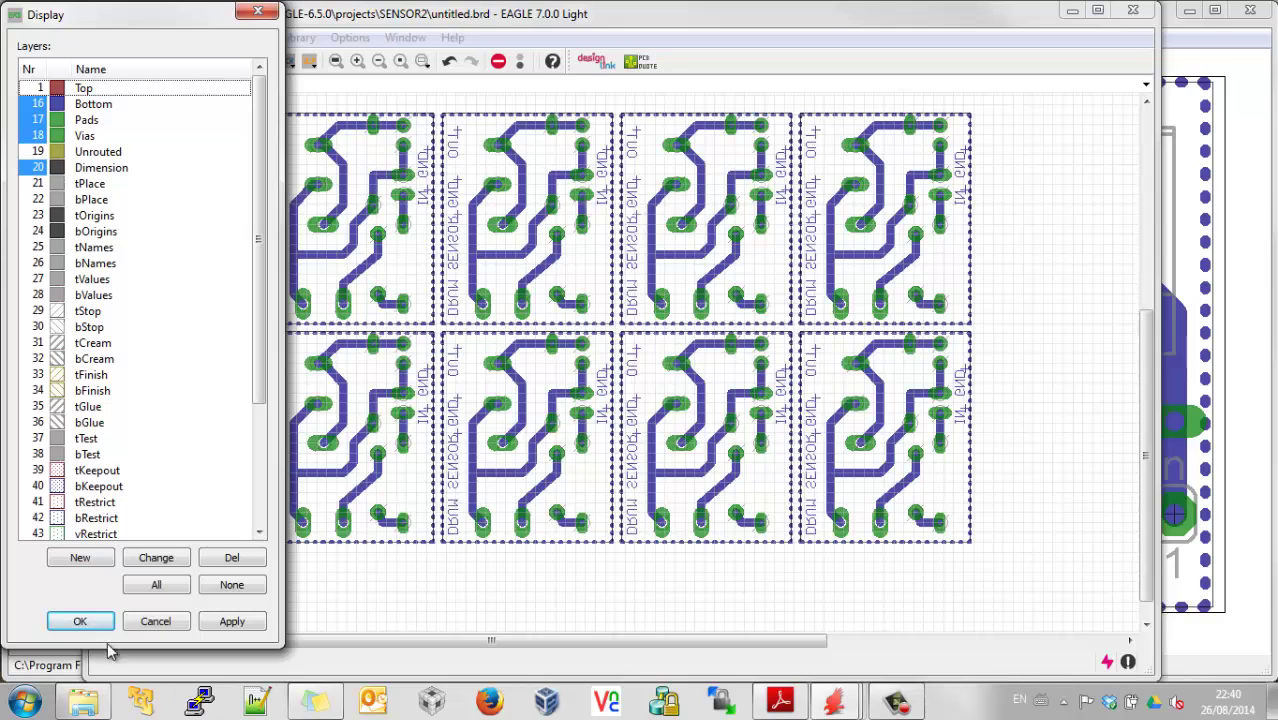
left_click(88, 621)
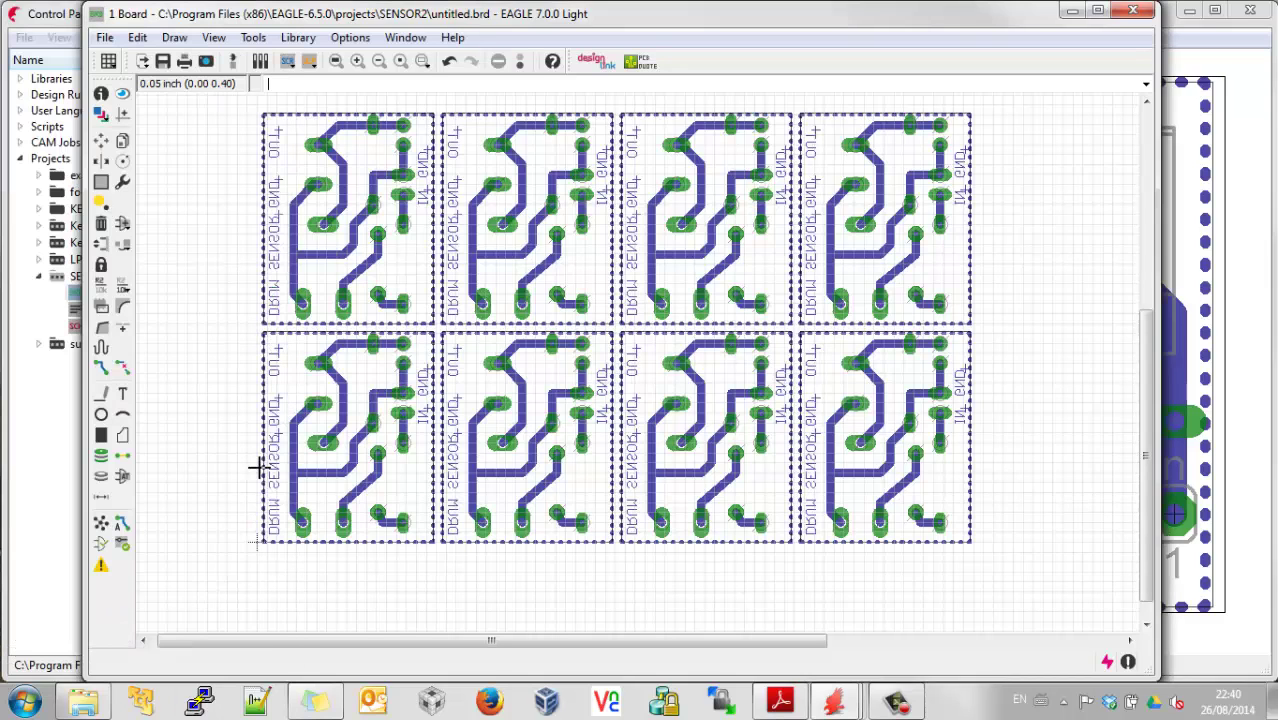
- Run Ratsnest to fill the copper polygons on all eight boards and inspect the panel
left_click(101, 528)
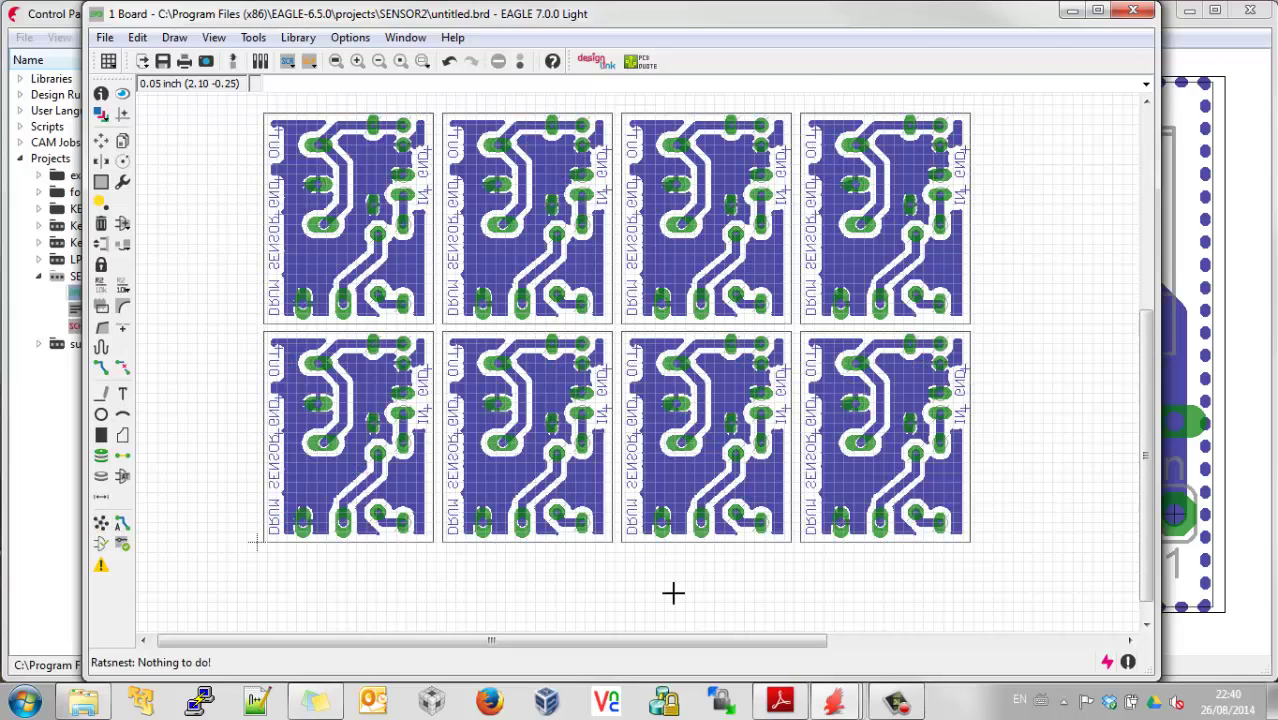
scroll(673, 593, "down", 1)
scroll(666, 590, "up", 1)
scroll(336, 172, "up", 1)
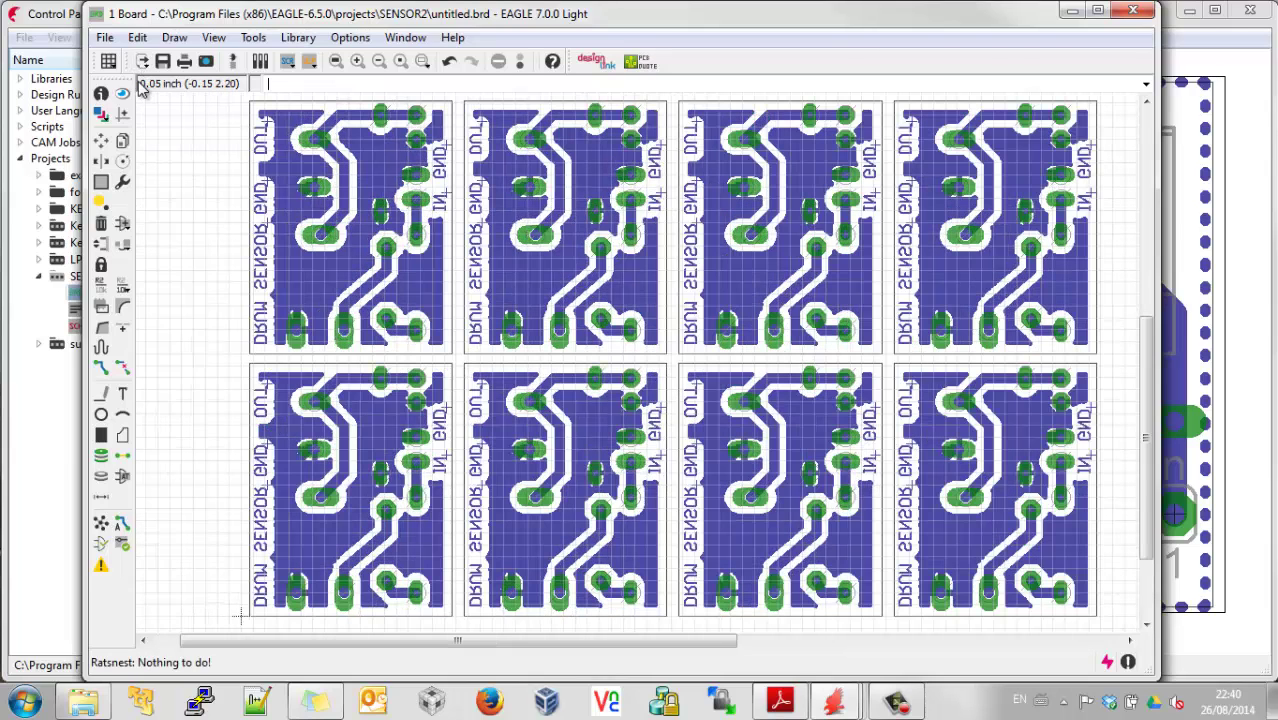
scroll(297, 224, "down", 3)
- Review the print settings and page preview for the panel, and close them without printing
left_click(105, 38)
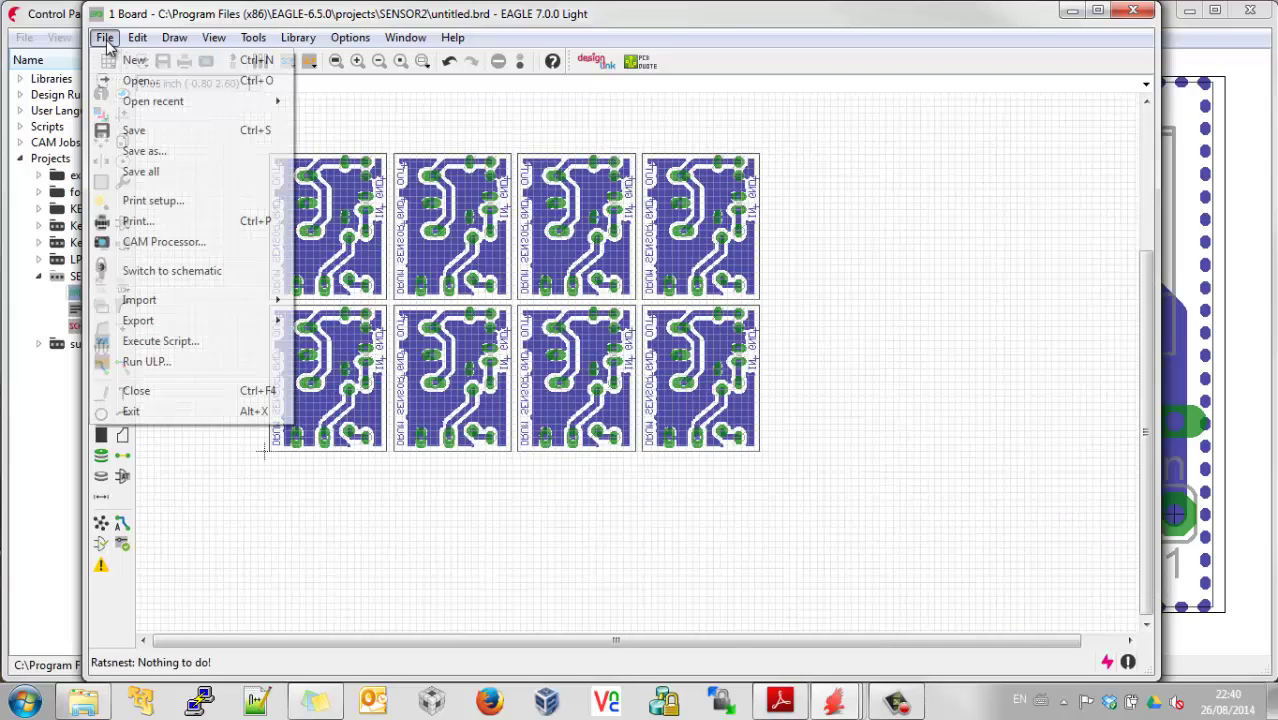
left_click(149, 220)
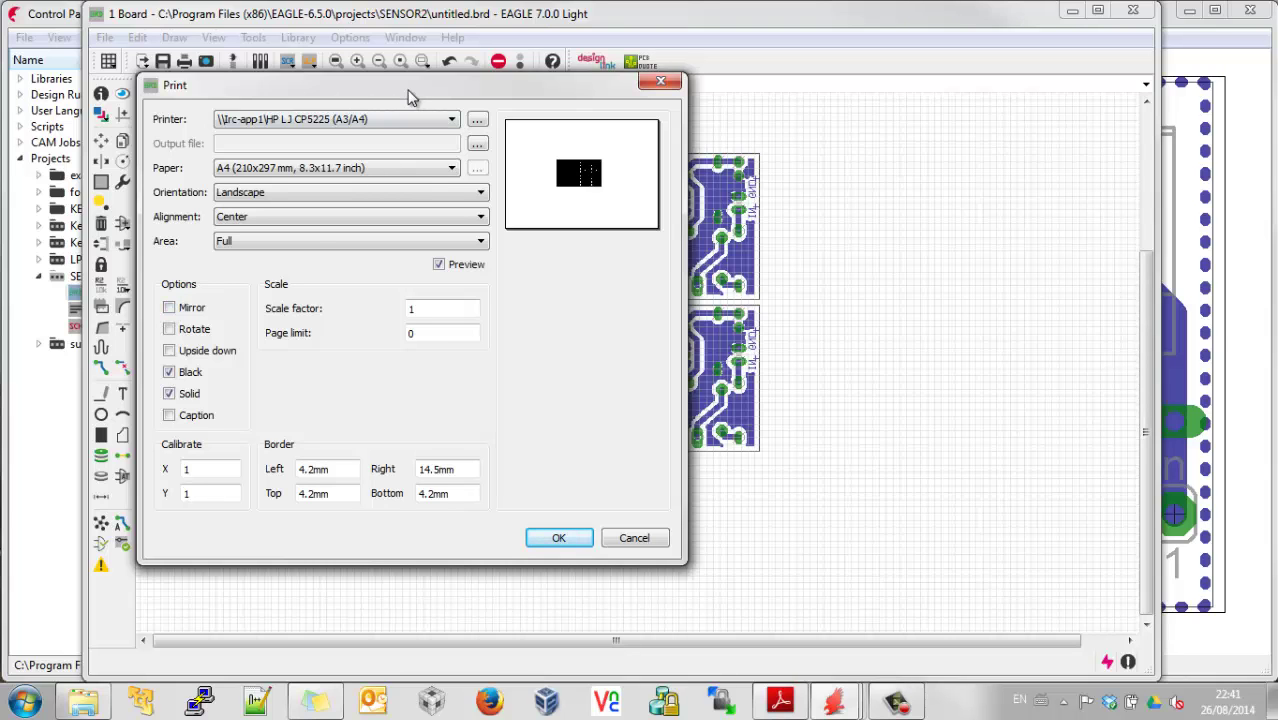
left_click_drag(408, 88, 494, 97)
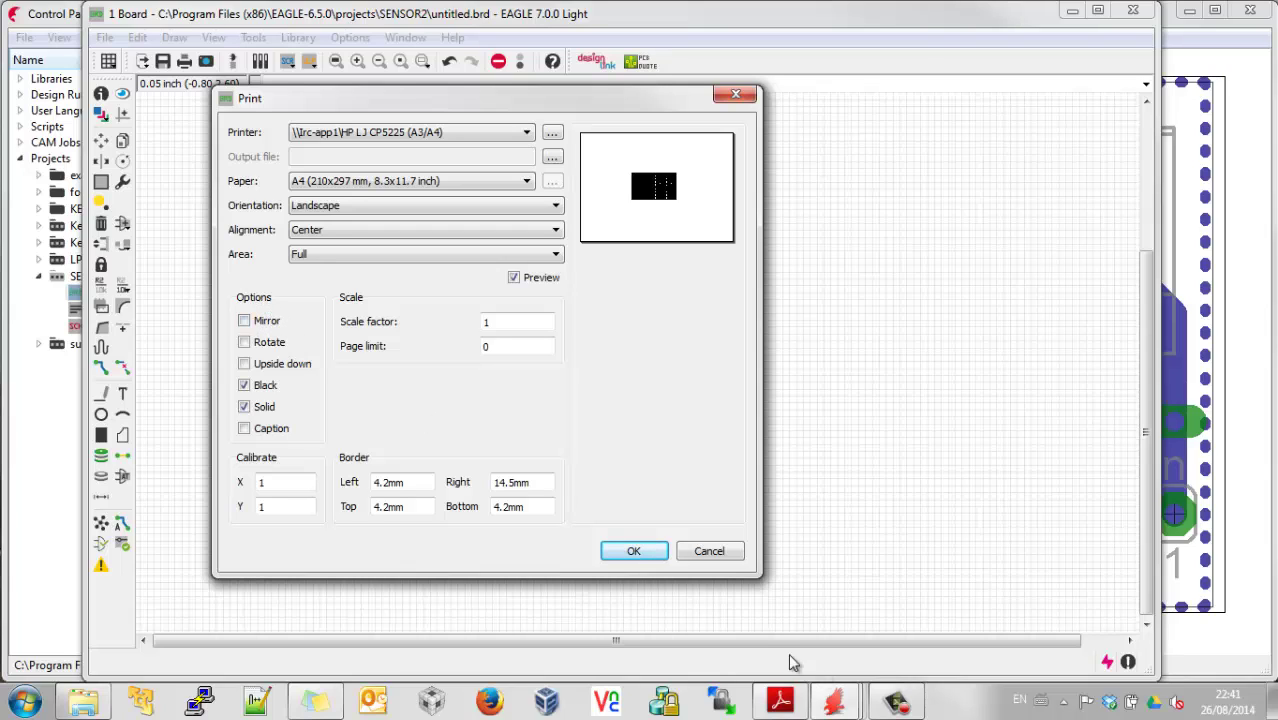
left_click(705, 552)
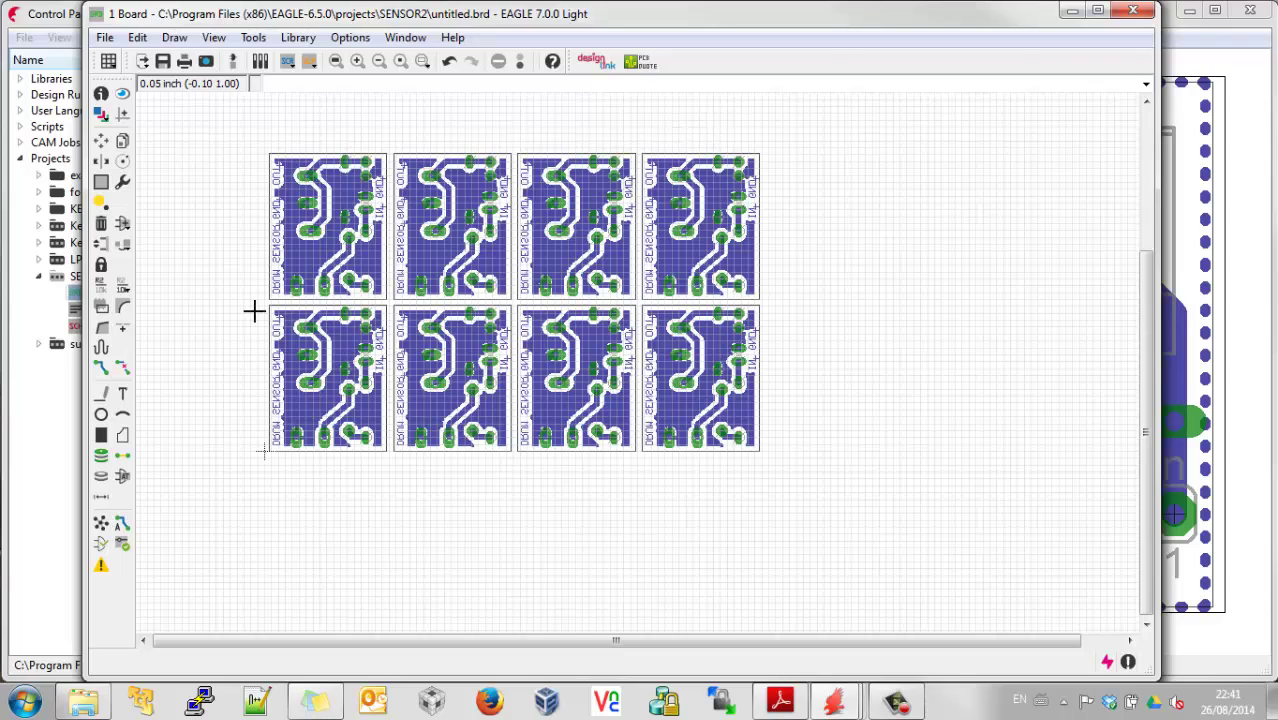
- Check the board file in the SENSOR2 folder through Save as, and leave without saving a copy
left_click(105, 37)
left_click(165, 150)
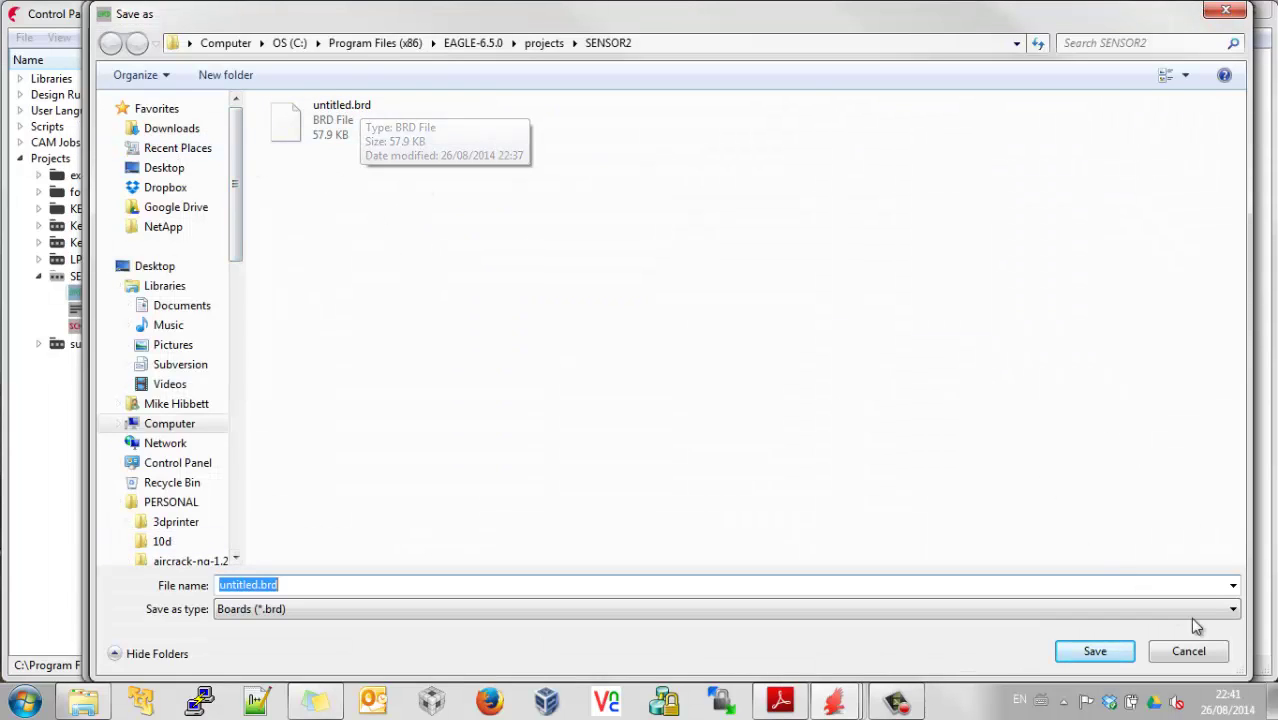
left_click(1205, 652)
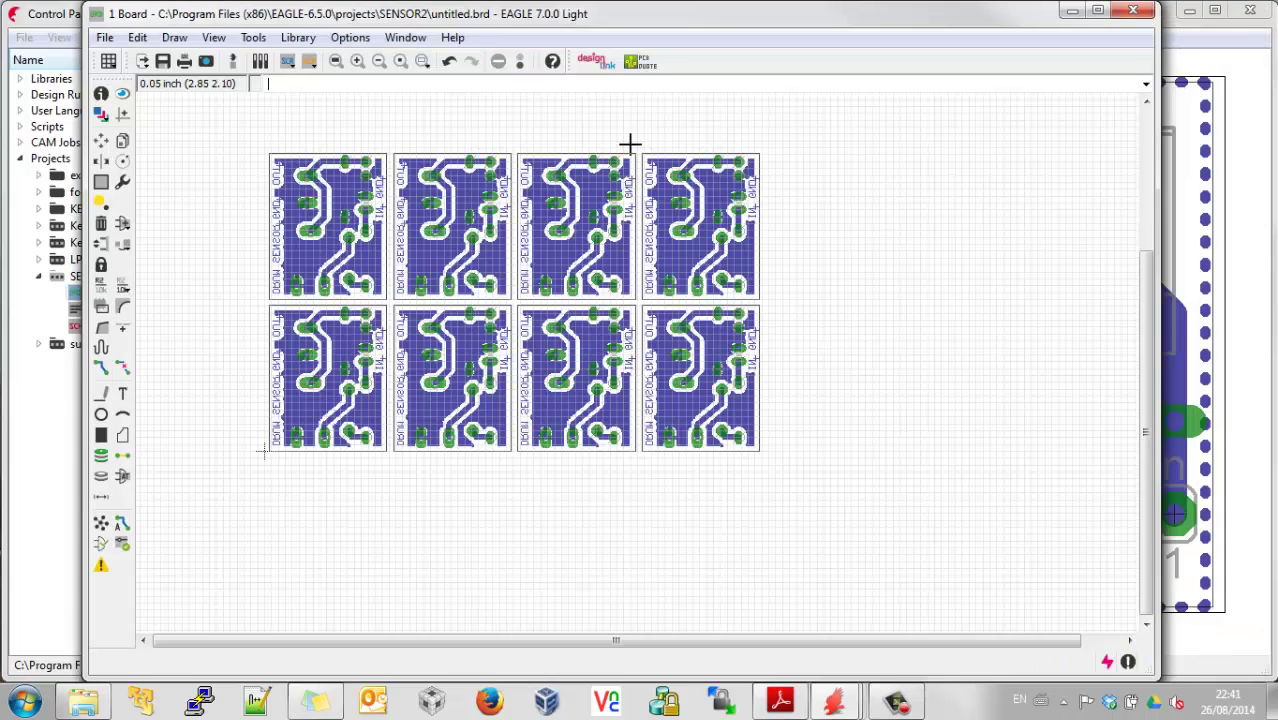